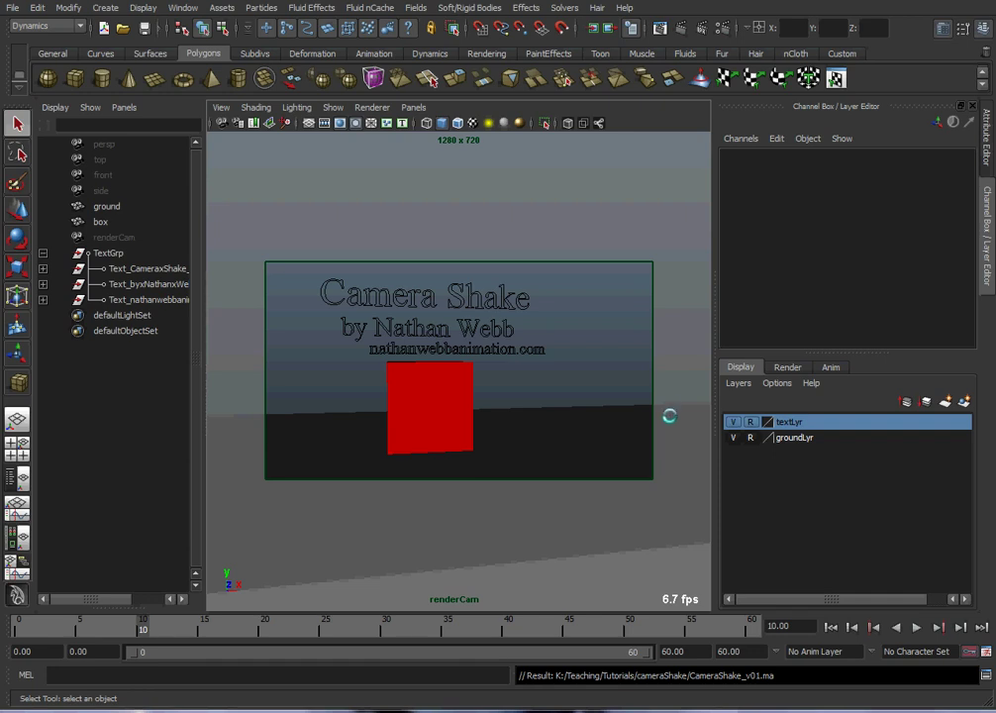
# - Hide the textLyr display layer and play the box animation from the start
pyautogui.click(732, 422)
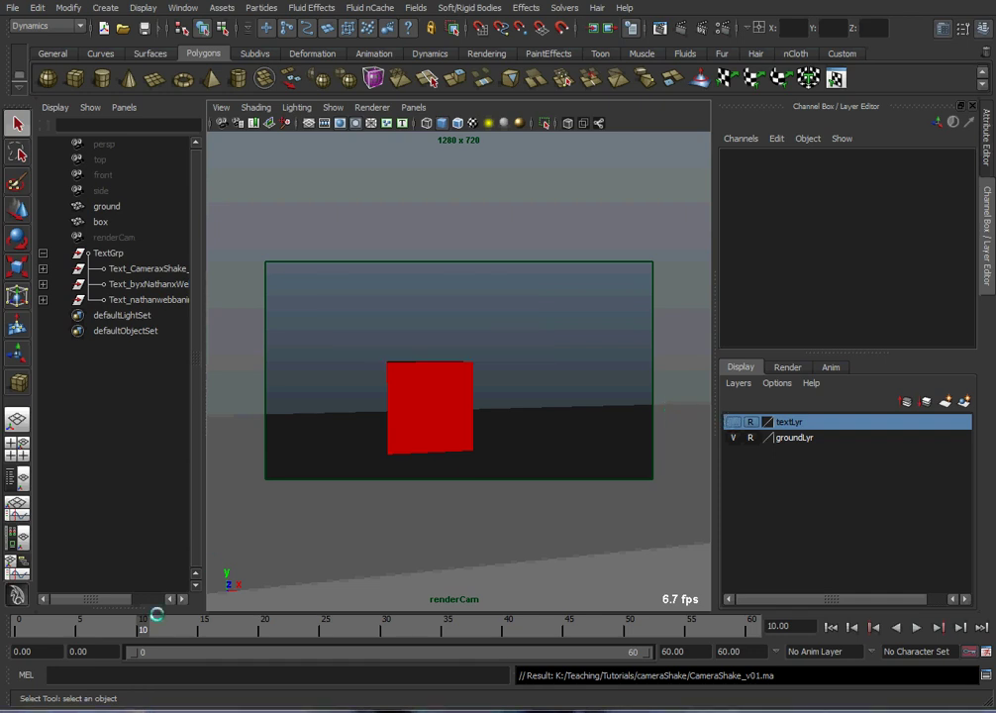
pyautogui.moveTo(151, 622); pyautogui.dragTo(2, 622)
pyautogui.click(917, 627)
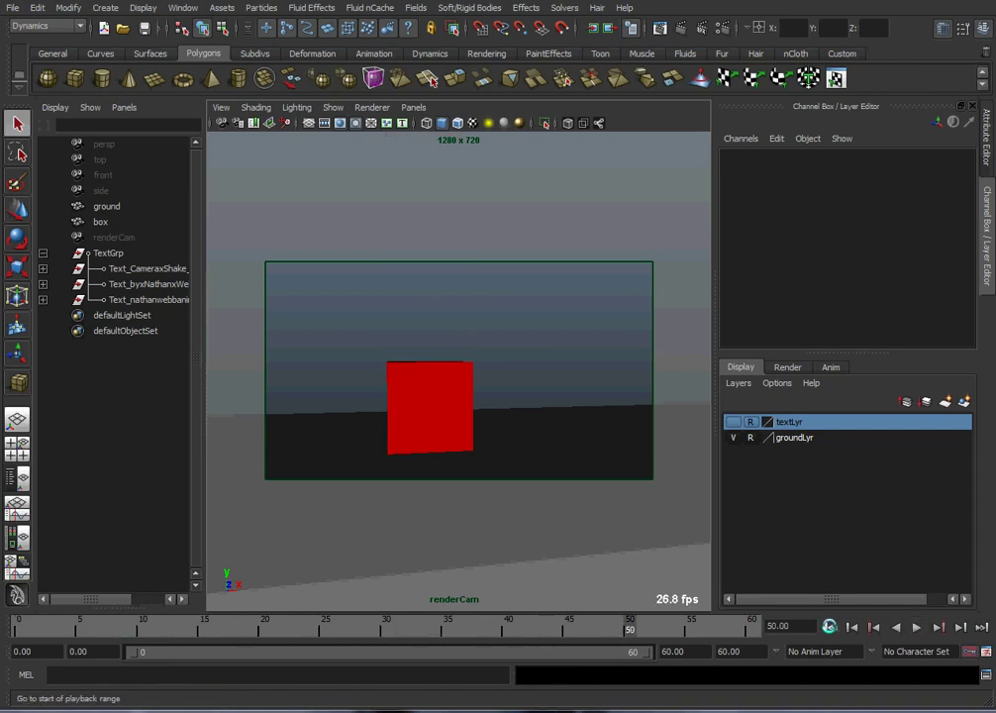
pyautogui.click(837, 626)
pyautogui.click(916, 627)
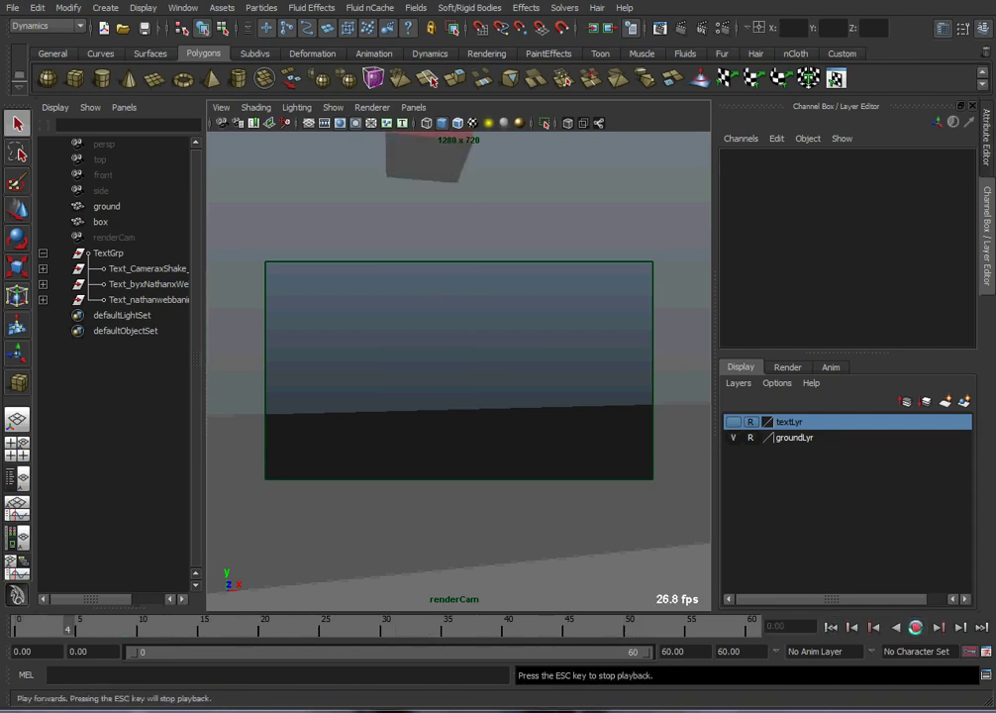
pyautogui.click(914, 627)
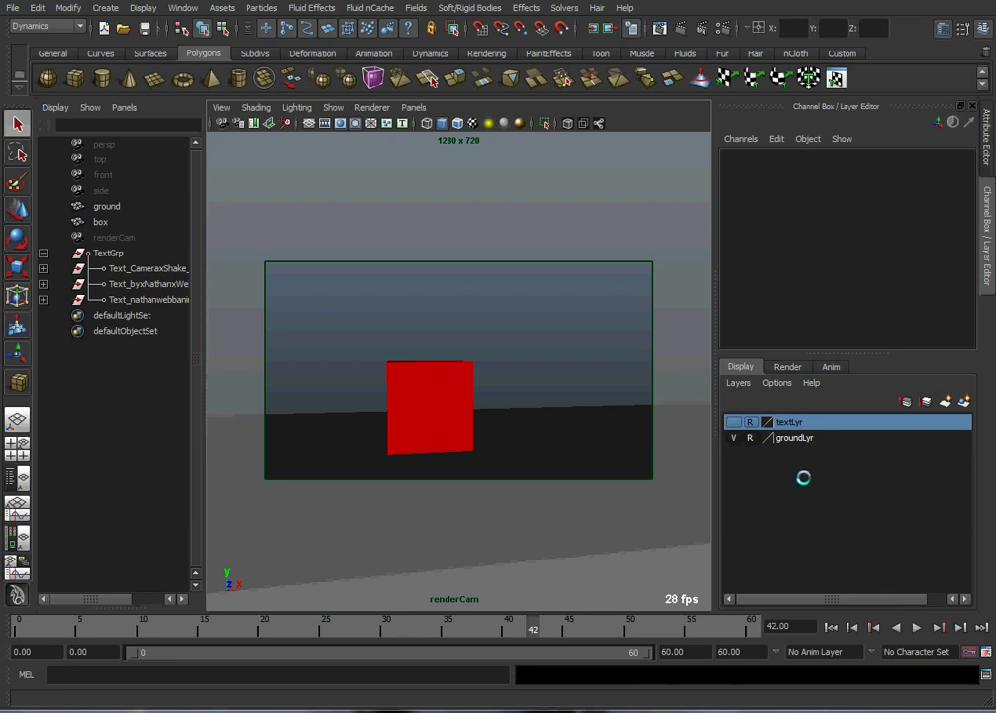
# - Set a keyframe on all of renderCam's channels at frame 10, where the box lands
pyautogui.click(99, 144)
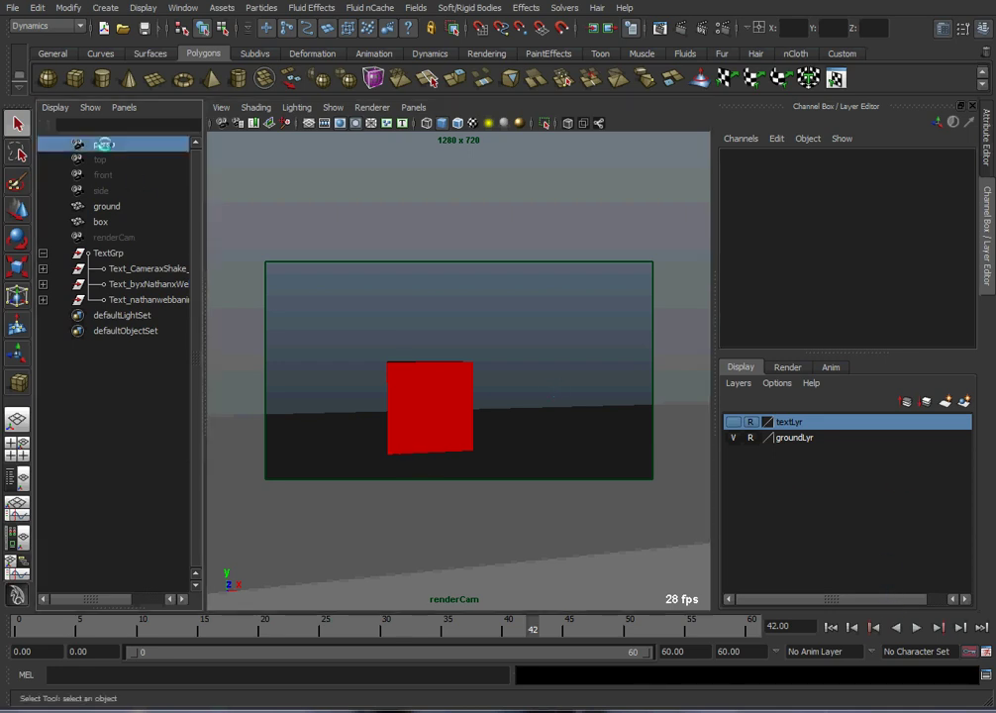
pyautogui.click(112, 238)
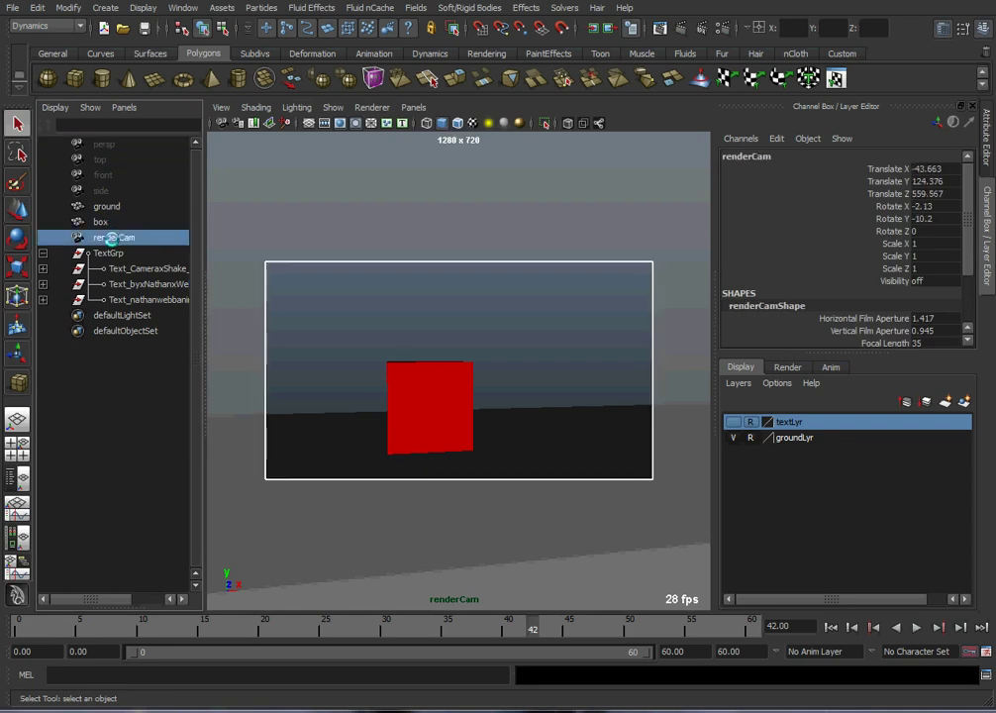
pyautogui.hotkey('alt', 'v')
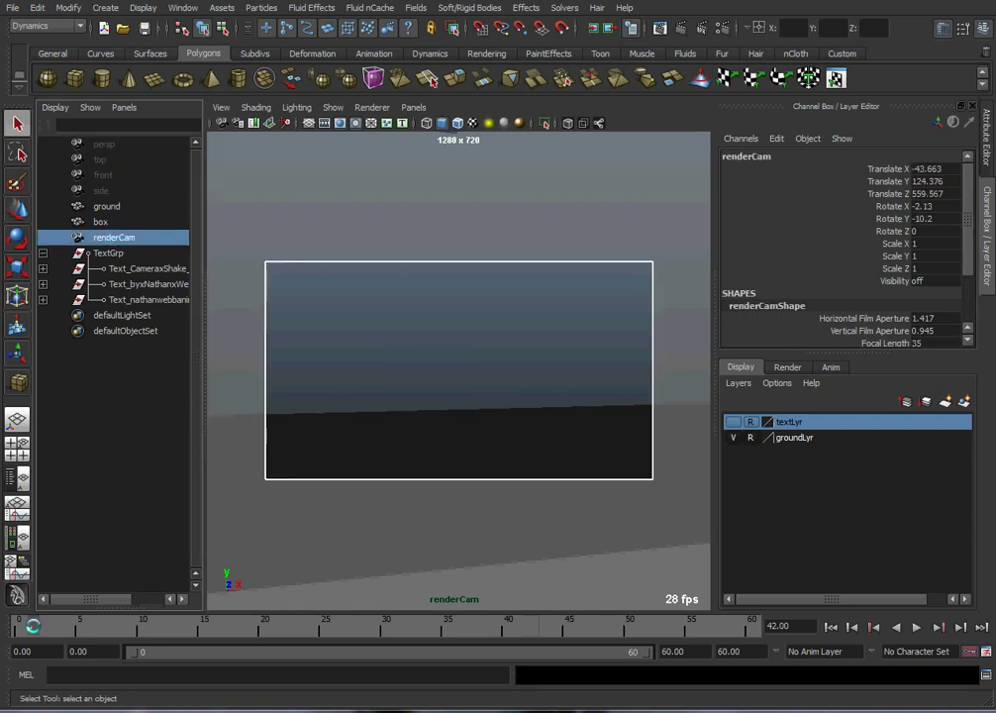
pyautogui.moveTo(18, 627); pyautogui.dragTo(155, 625)
pyautogui.click(438, 378)
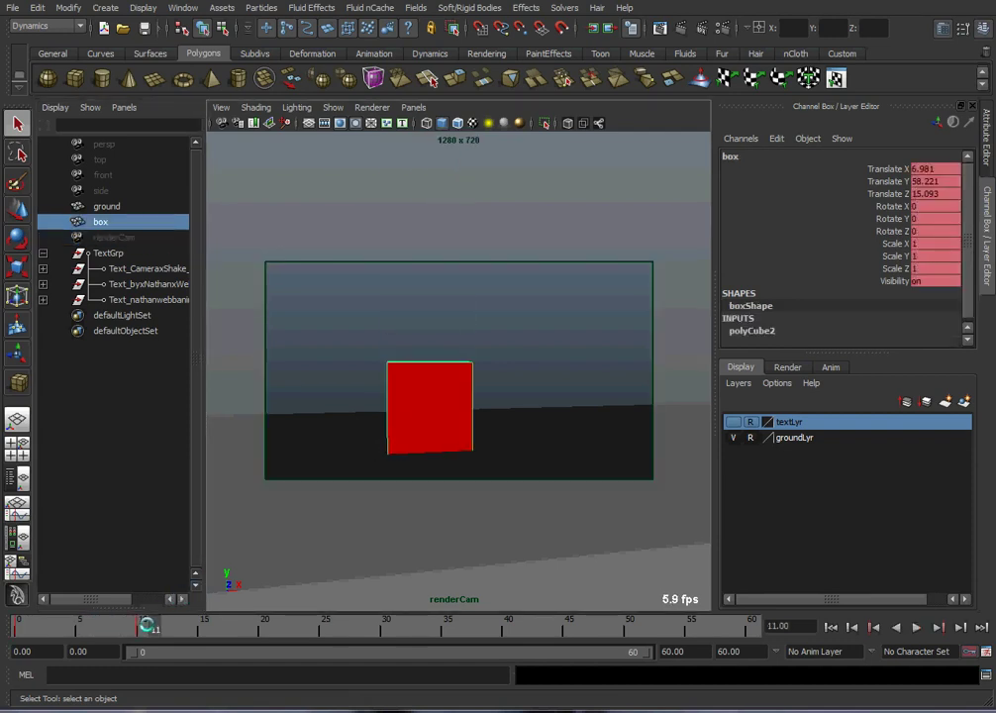
pyautogui.click(109, 238)
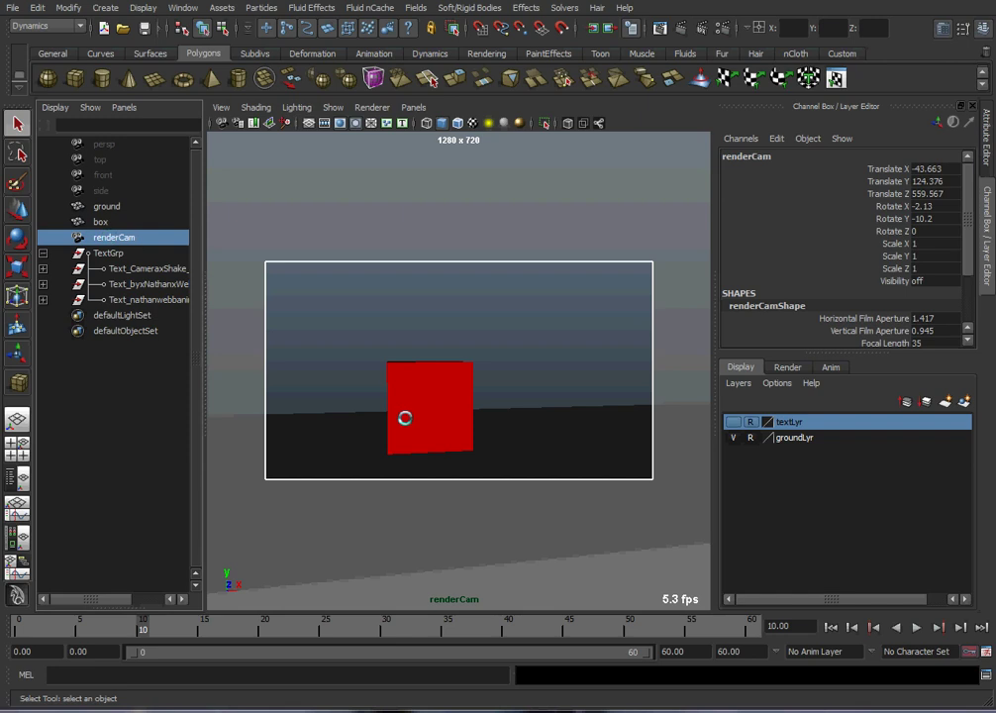
pyautogui.press('s')
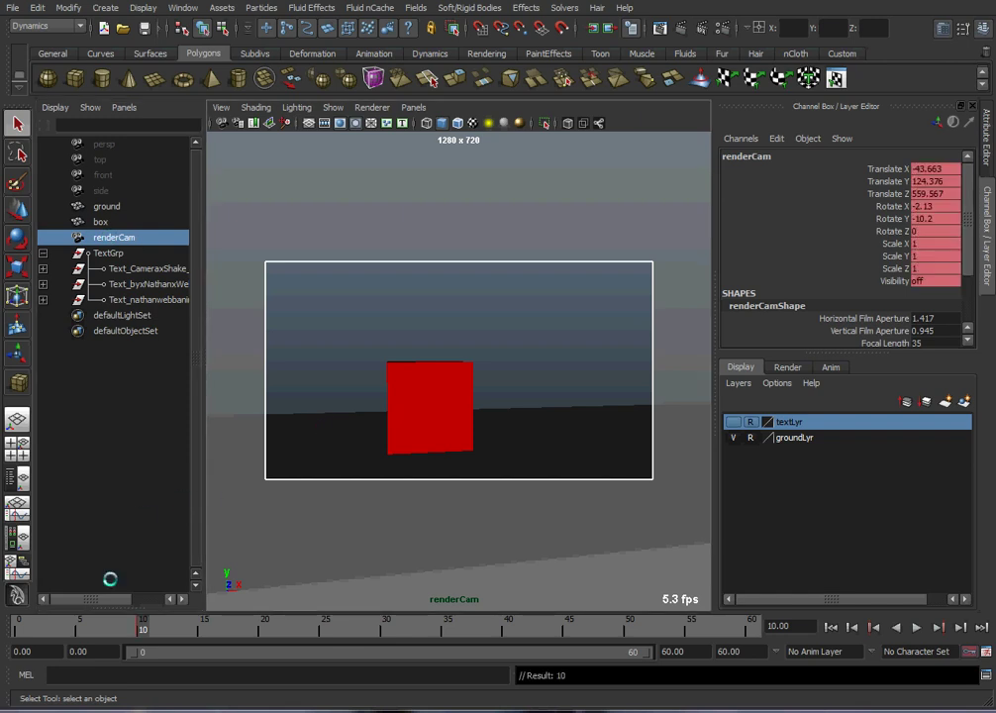
# - At frame 12, pan renderCam up to a Translate Y of about 145 and key its translation
pyautogui.moveTo(144, 631); pyautogui.dragTo(165, 631)
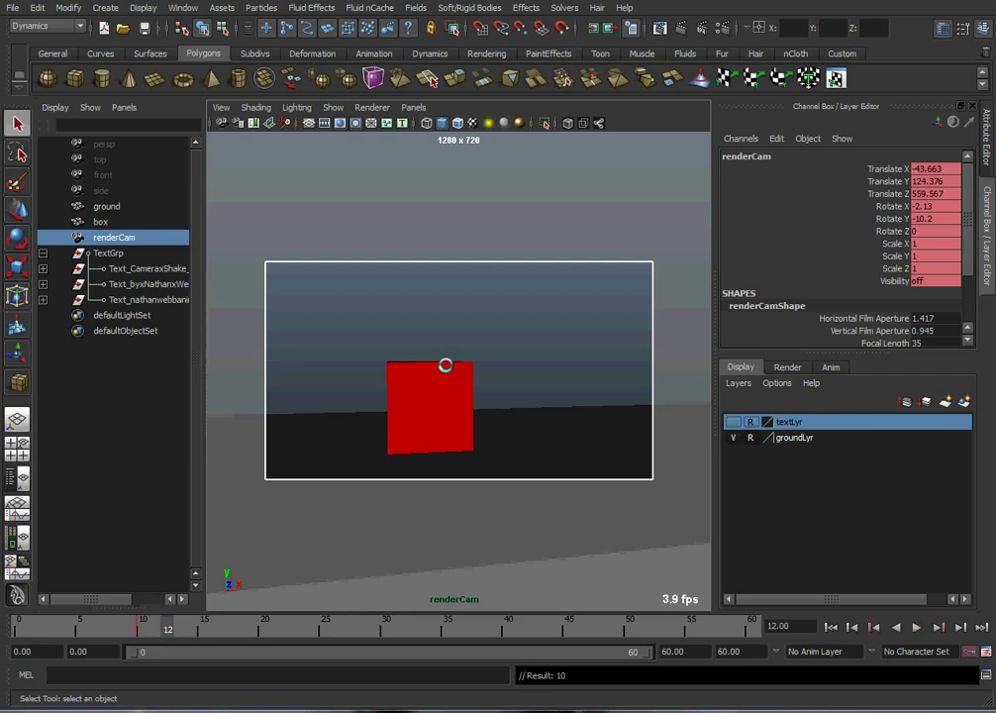
pyautogui.keyDown('alt'); pyautogui.moveTo(433, 358); pyautogui.dragTo(439, 368, button='middle'); pyautogui.keyUp('alt')
pyautogui.hotkey('shift', 'w')
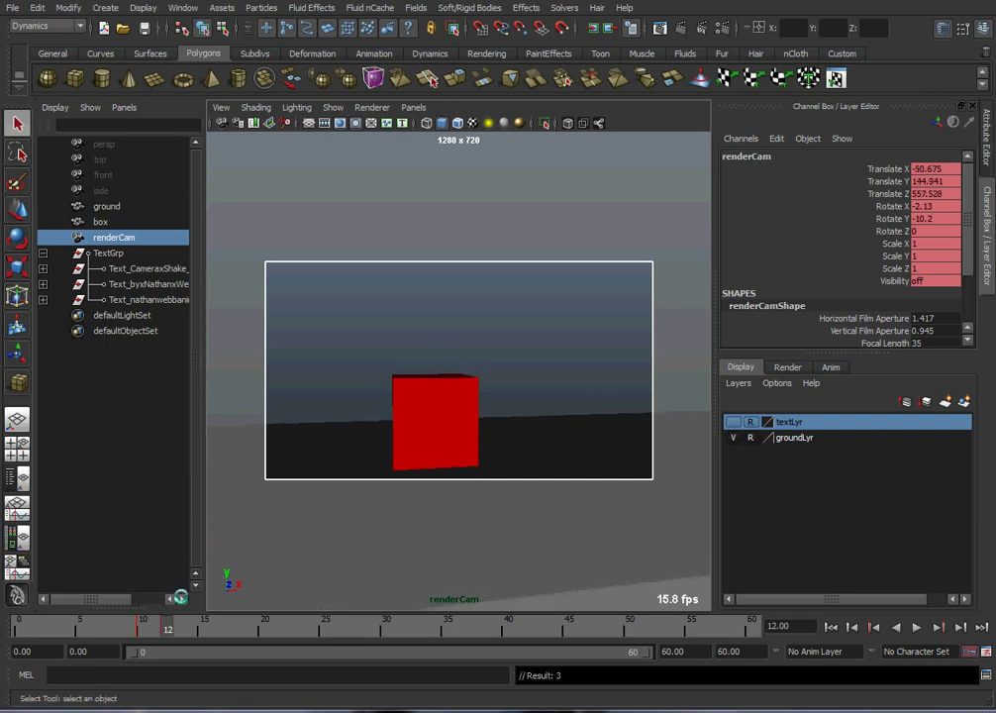
# - Pan renderCam to a Translate Y of about 122 at frame 15 and about 130.4 at frame 20, keying its translation at both
pyautogui.moveTo(167, 629); pyautogui.dragTo(204, 629)
pyautogui.keyDown('alt'); pyautogui.moveTo(410, 405); pyautogui.dragTo(407, 391, button='middle'); pyautogui.keyUp('alt')
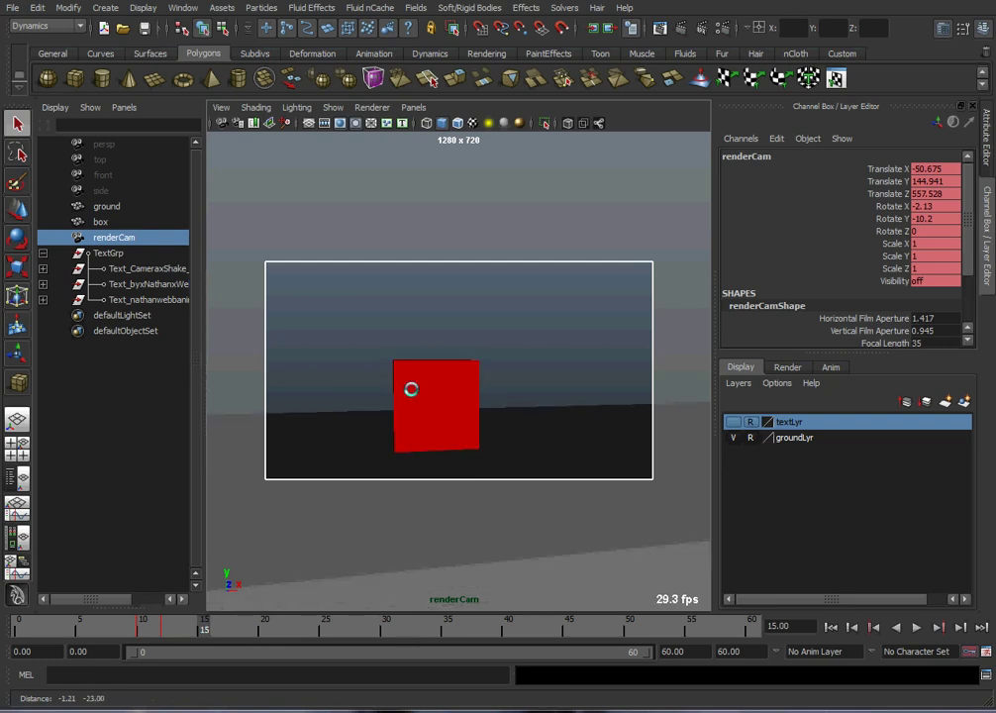
pyautogui.hotkey('alt', 'v')
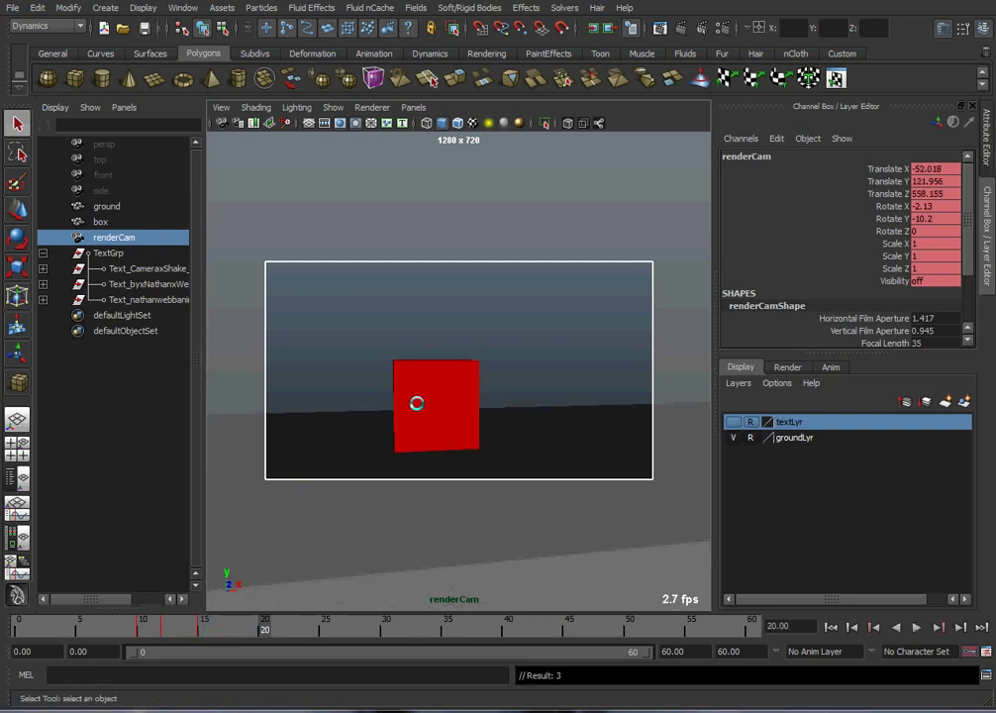
pyautogui.hotkey('alt', 'v')
pyautogui.keyDown('alt'); pyautogui.moveTo(429, 391); pyautogui.dragTo(430, 390, button='middle'); pyautogui.keyUp('alt')
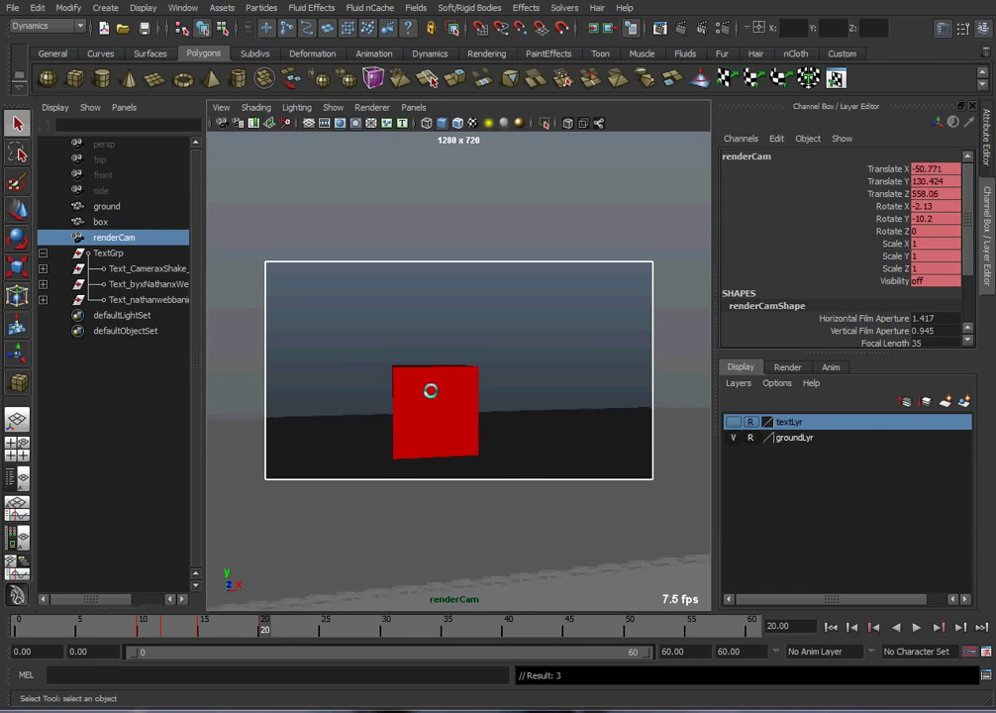
# - Deselect the camera and play the animation from the start to review the shake
pyautogui.click(349, 196)
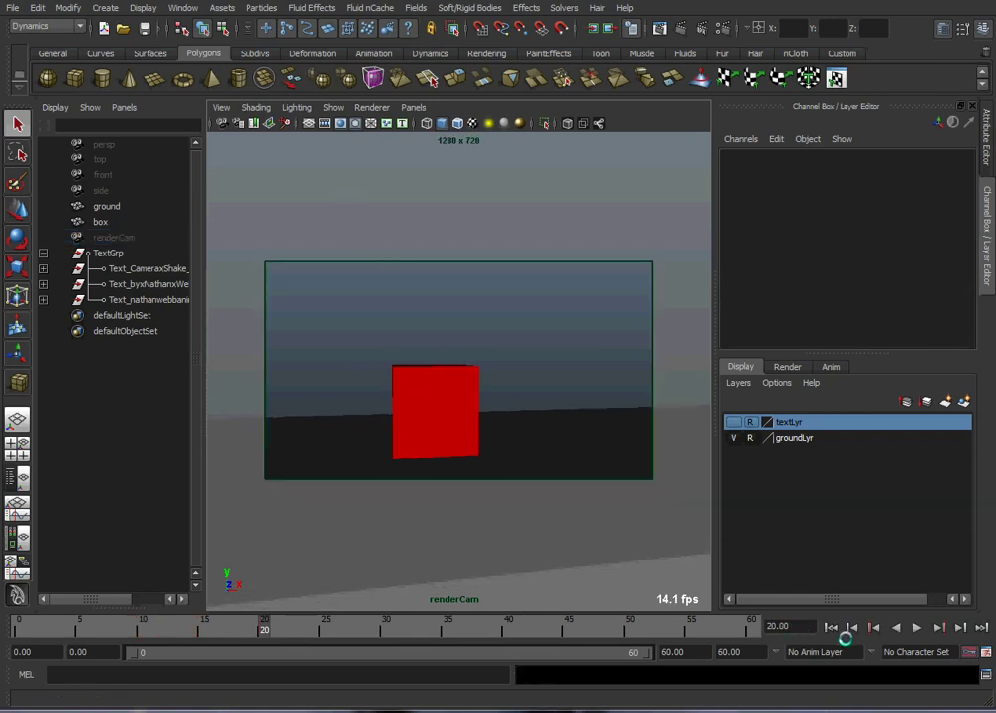
pyautogui.click(831, 627)
pyautogui.click(916, 627)
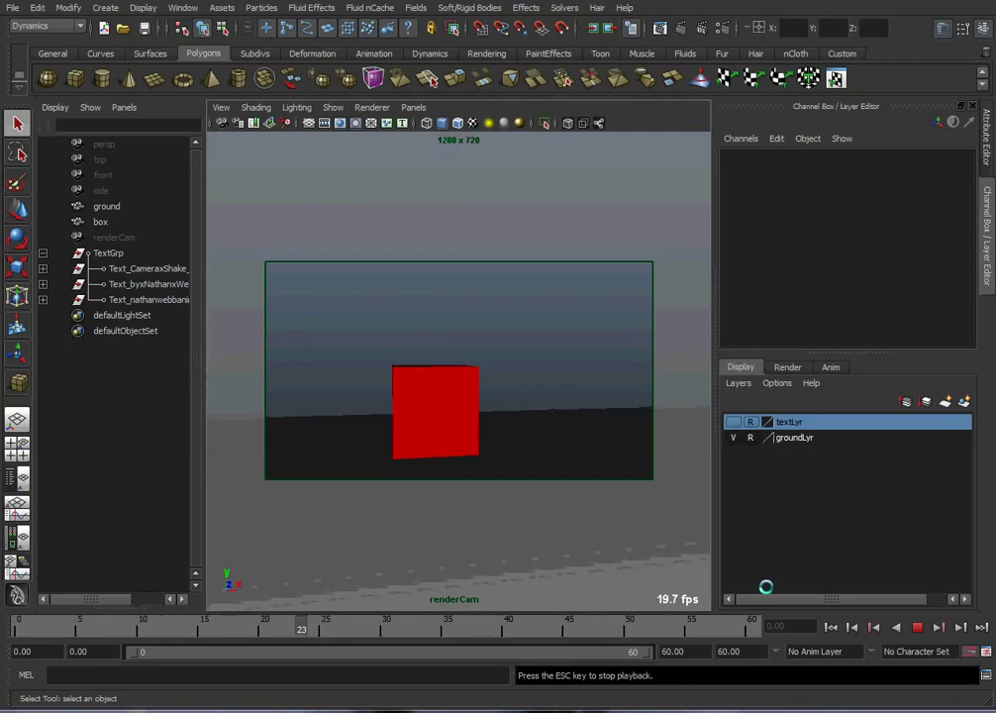
pyautogui.click(917, 627)
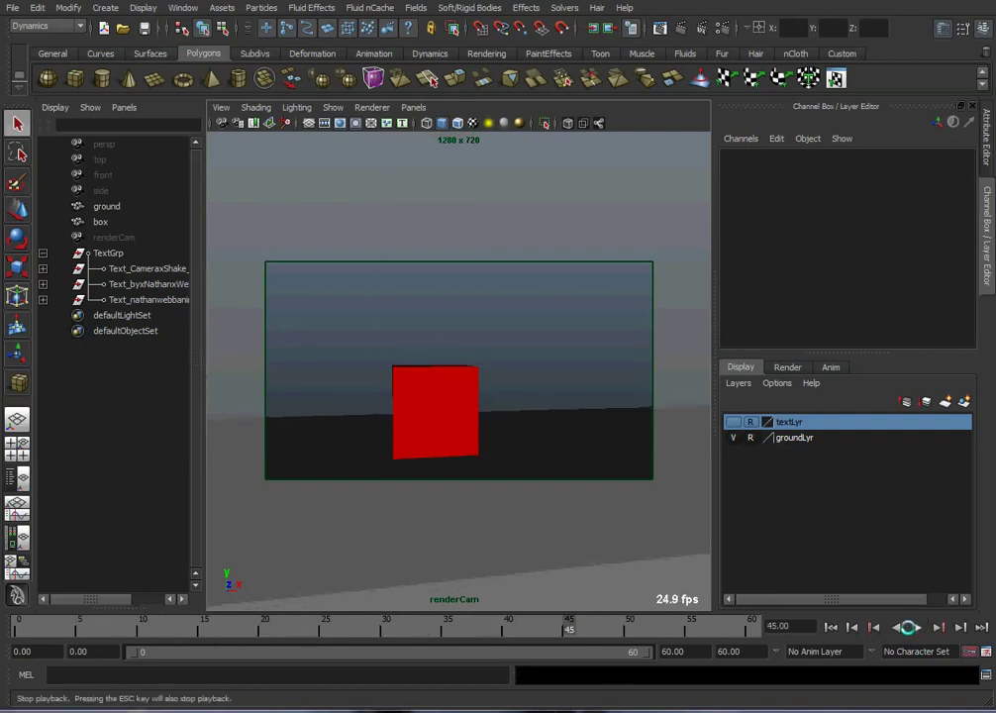
# - Open the Graph Editor with renderCam's animation curves
pyautogui.click(104, 238)
pyautogui.press('space')
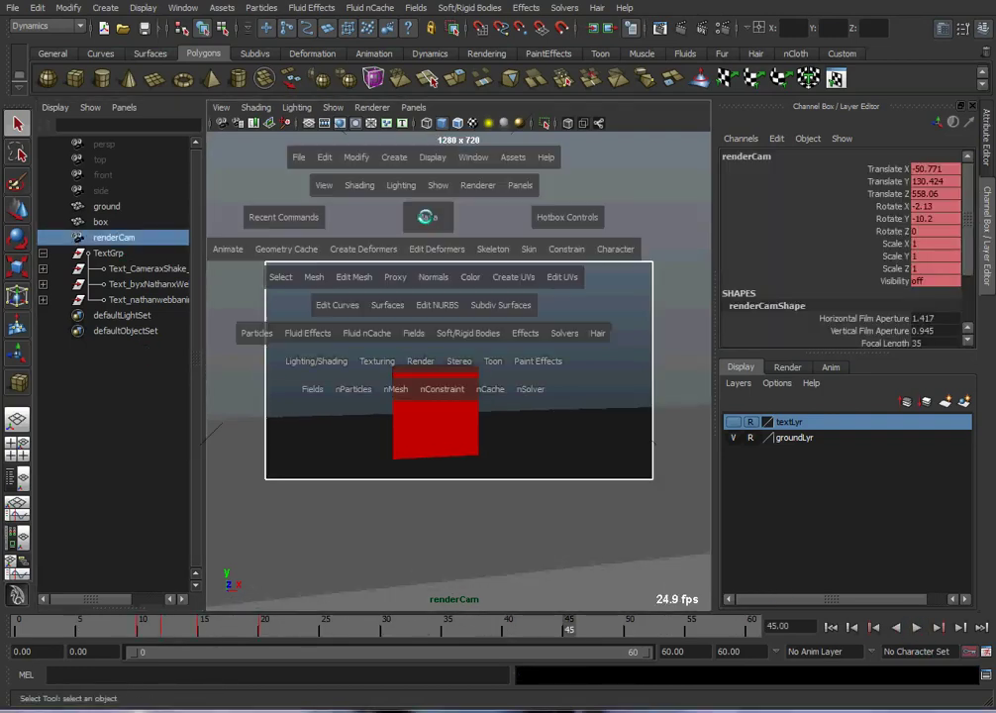
pyautogui.click(465, 157)
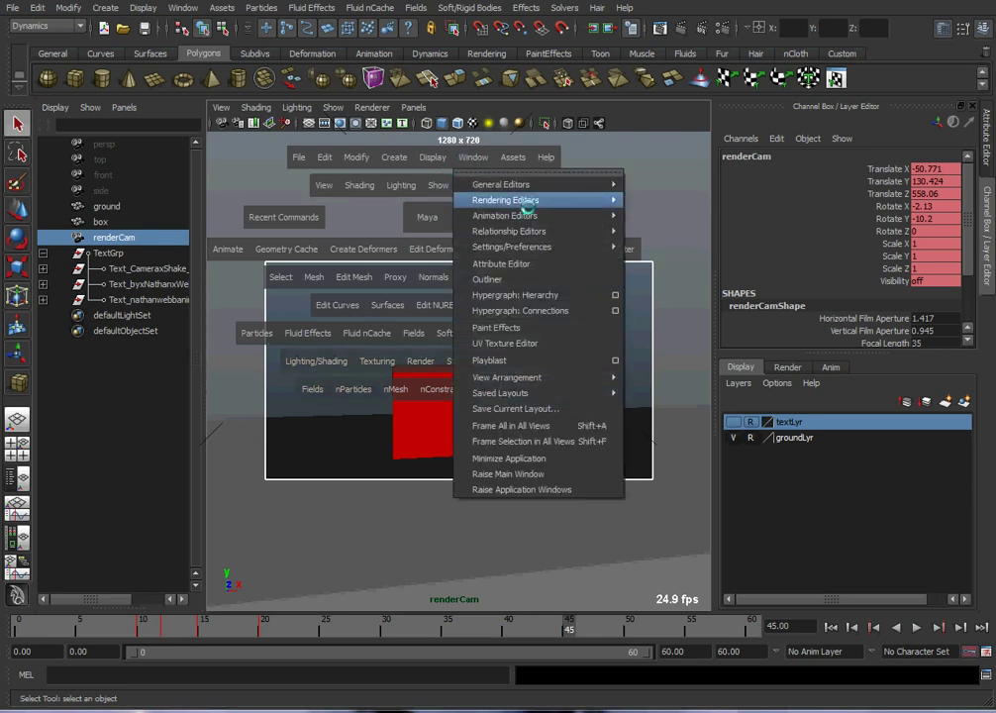
pyautogui.moveTo(535, 215)
pyautogui.click(656, 222)
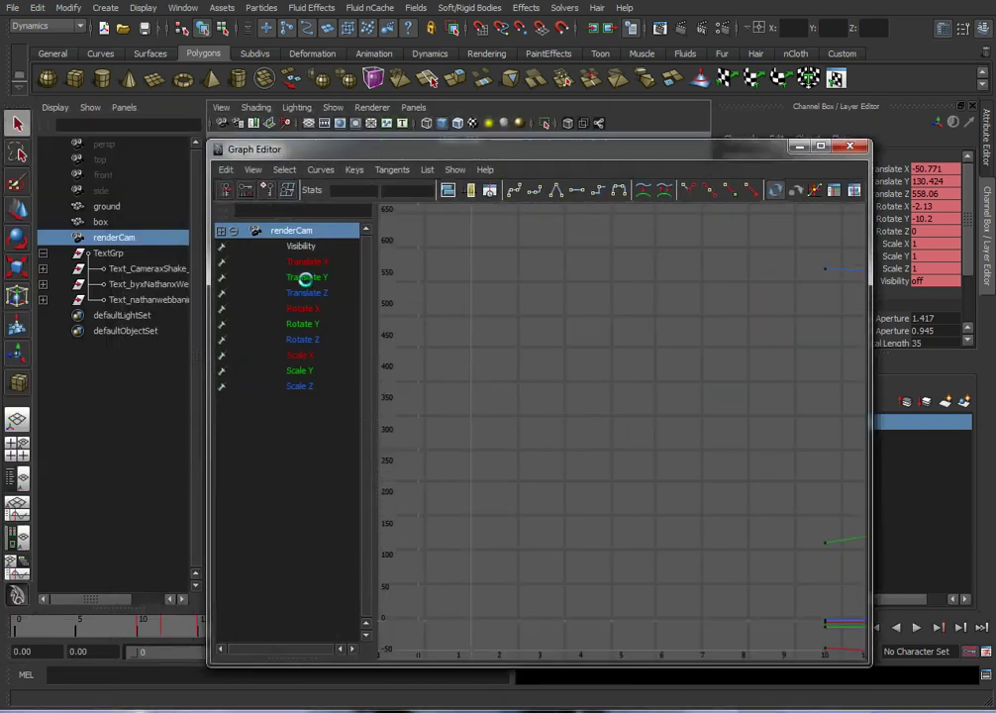
# - Delete renderCam's Translate X keys at frames 12, 15 and 20, keeping only the frame 10 key
pyautogui.click(311, 262)
pyautogui.press('f')
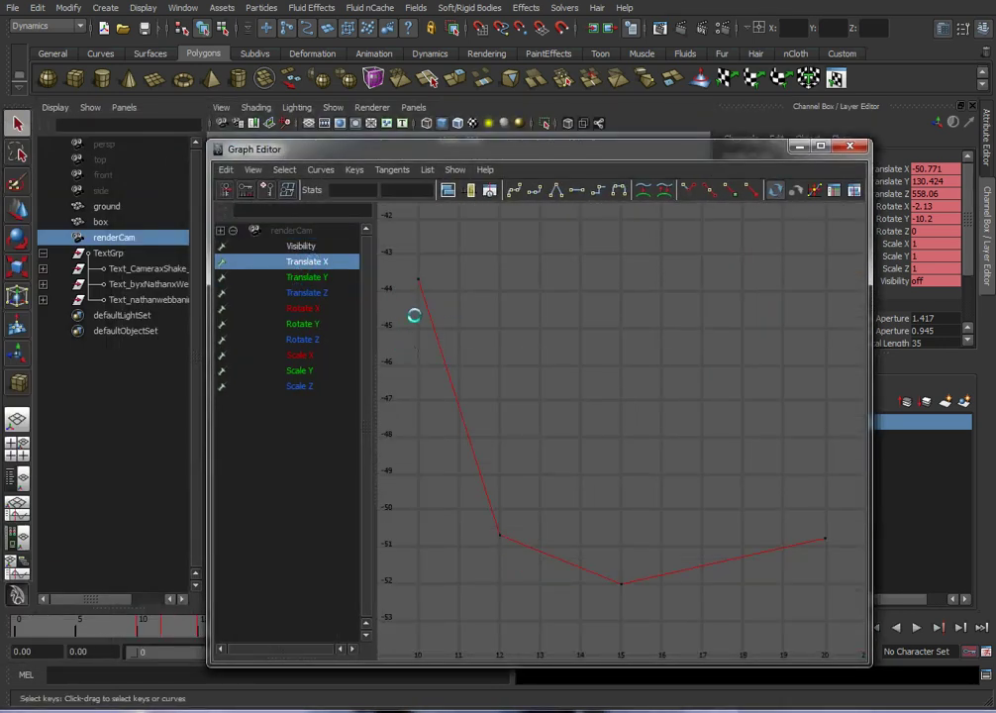
pyautogui.moveTo(492, 453); pyautogui.dragTo(834, 608)
pyautogui.press('Delete')
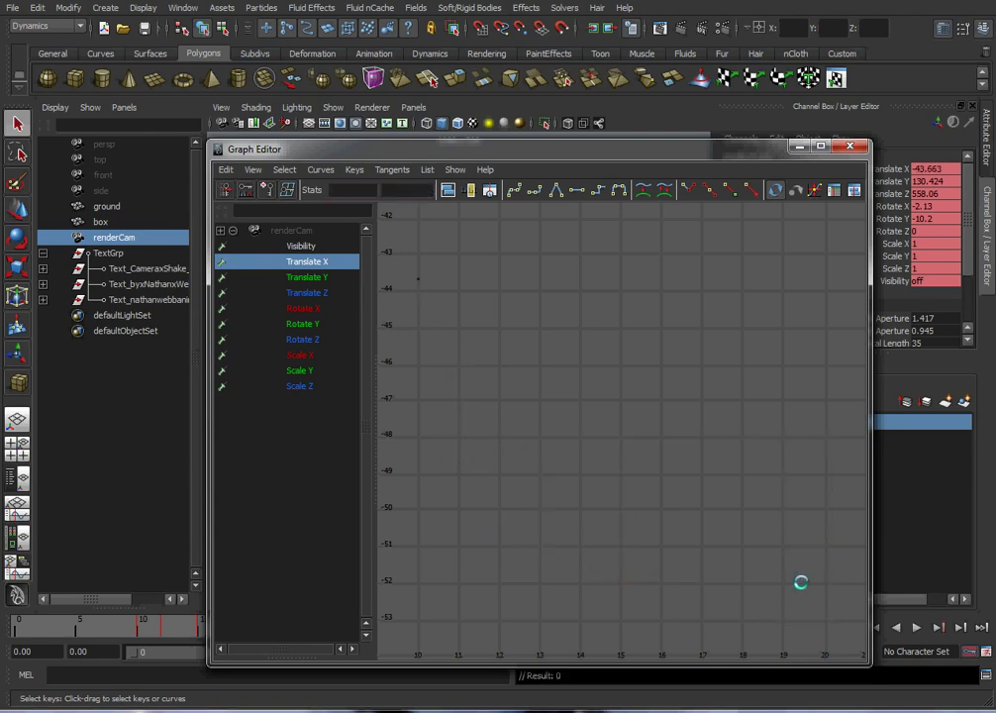
# - Lower the frame 15 key on renderCam's Translate Y curve to about 114.8
pyautogui.click(297, 277)
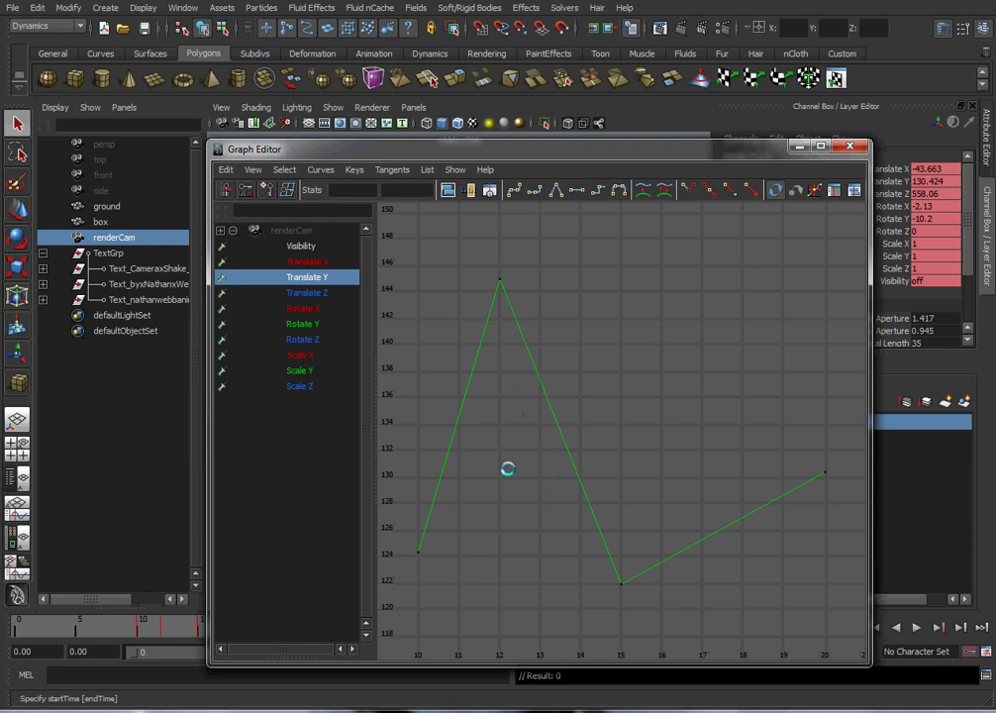
pyautogui.keyDown('alt'); pyautogui.moveTo(508, 473); pyautogui.dragTo(507, 424, button='middle'); pyautogui.keyUp('alt')
pyautogui.moveTo(535, 476); pyautogui.dragTo(648, 565)
pyautogui.press('w')
pyautogui.click(619, 477)
pyautogui.moveTo(585, 527); pyautogui.dragTo(635, 564)
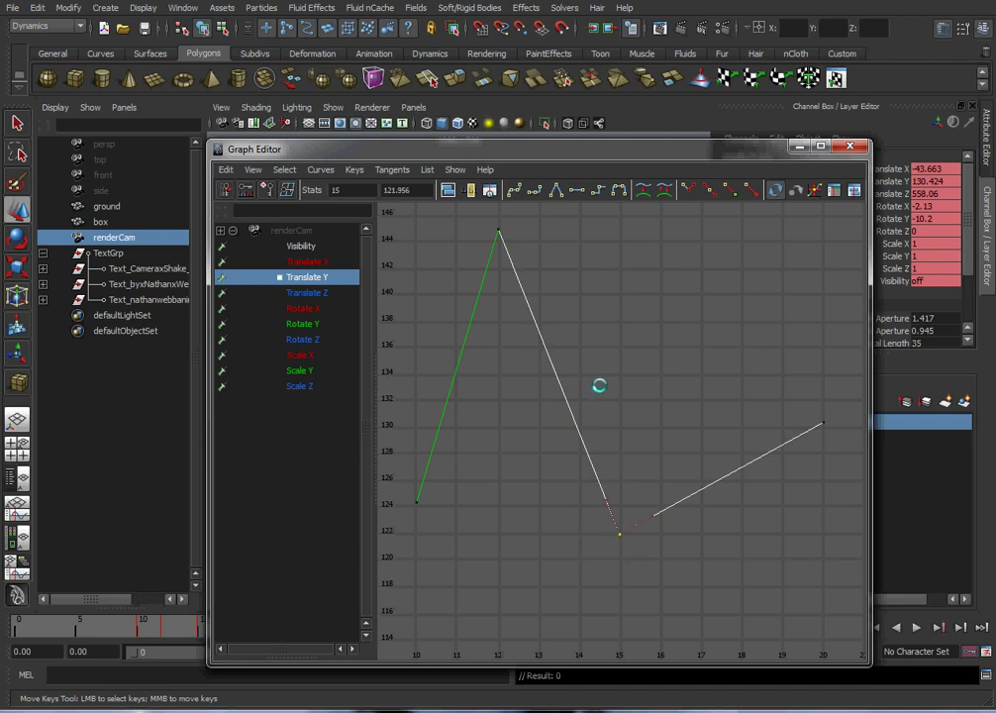
pyautogui.moveTo(607, 378); pyautogui.dragTo(607, 476, button='middle')
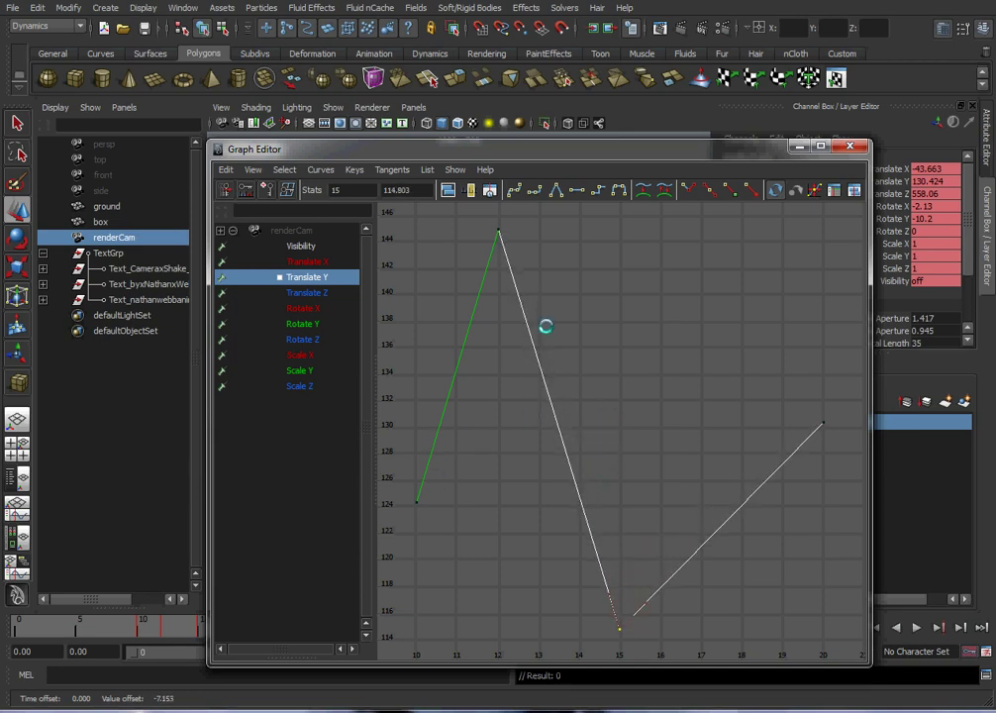
pyautogui.click(688, 427)
# - Delete renderCam's Translate Z keys at frames 12, 15 and 20, keeping only the frame 10 key
pyautogui.moveTo(480, 146); pyautogui.dragTo(423, 109)
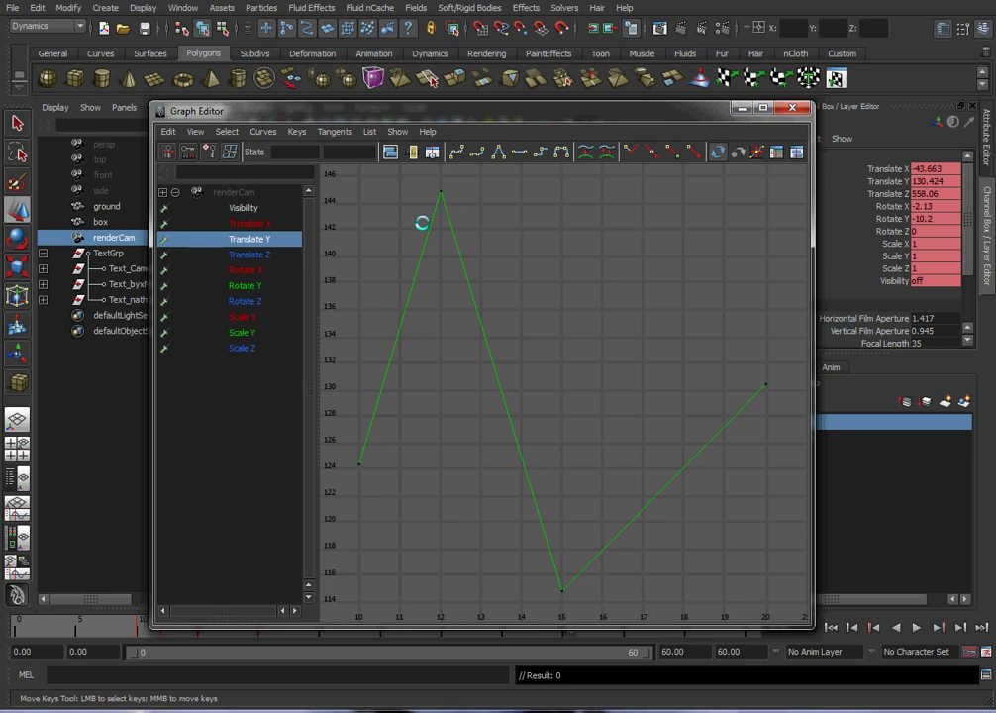
pyautogui.click(249, 254)
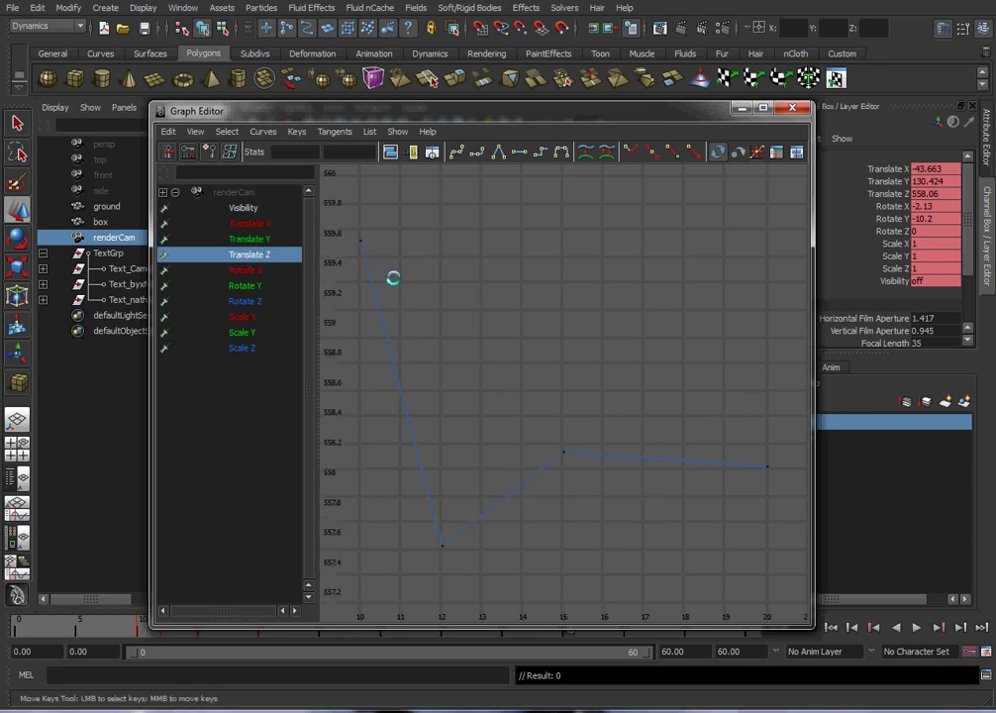
pyautogui.moveTo(384, 402); pyautogui.dragTo(788, 558)
pyautogui.press('Delete')
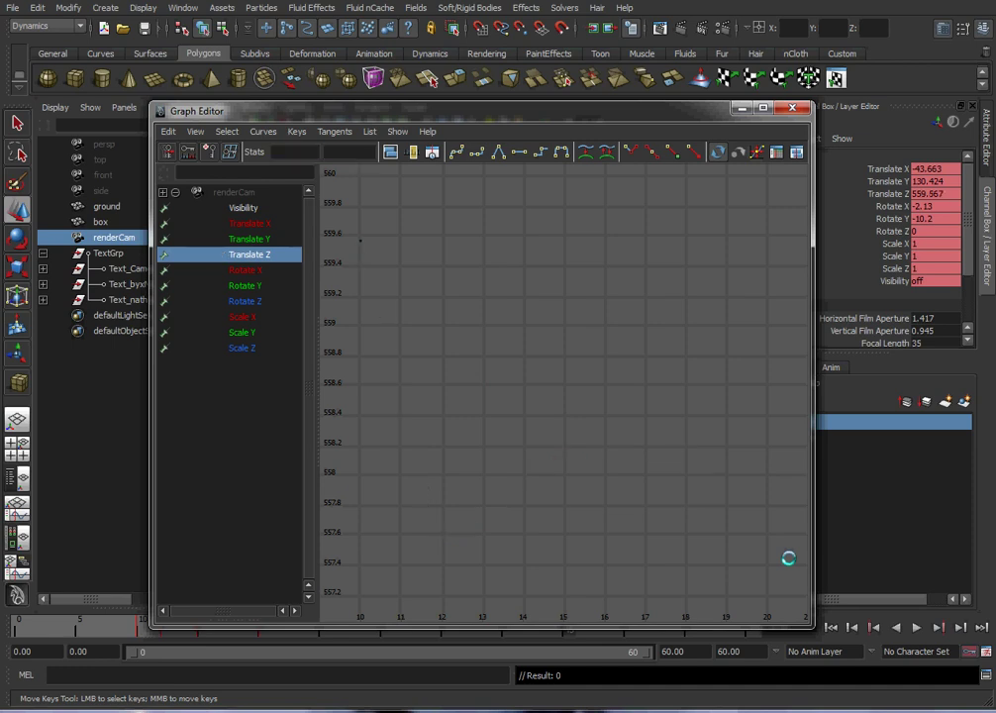
# - Inspect renderCam's Rotate X and Rotate Y curves in the Graph Editor
pyautogui.click(257, 271)
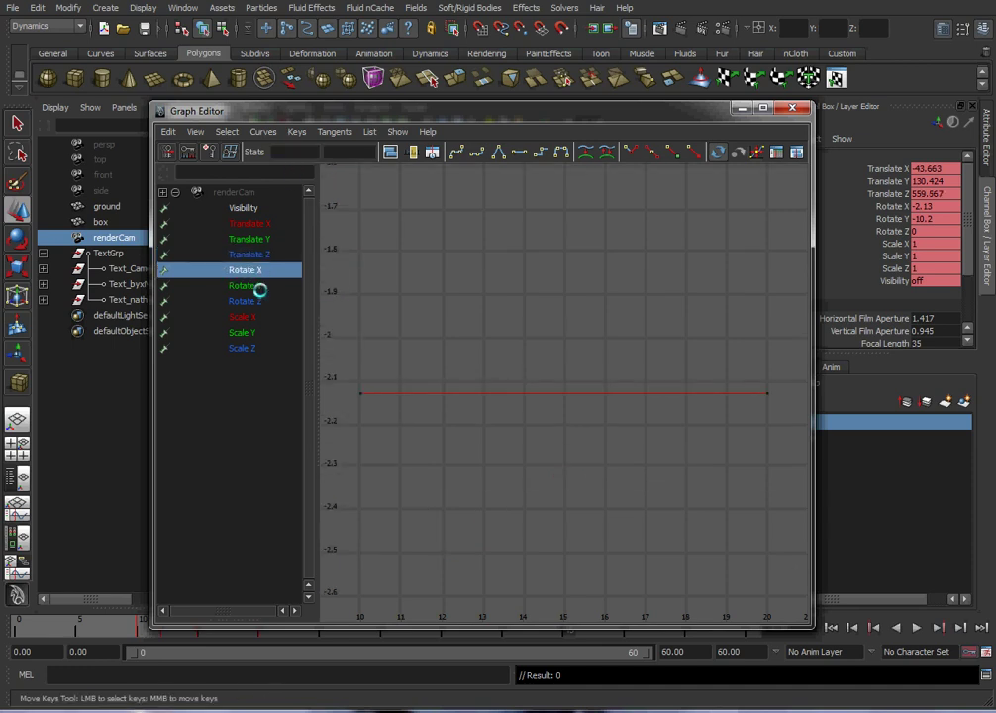
pyautogui.press('Delete')
pyautogui.click(247, 285)
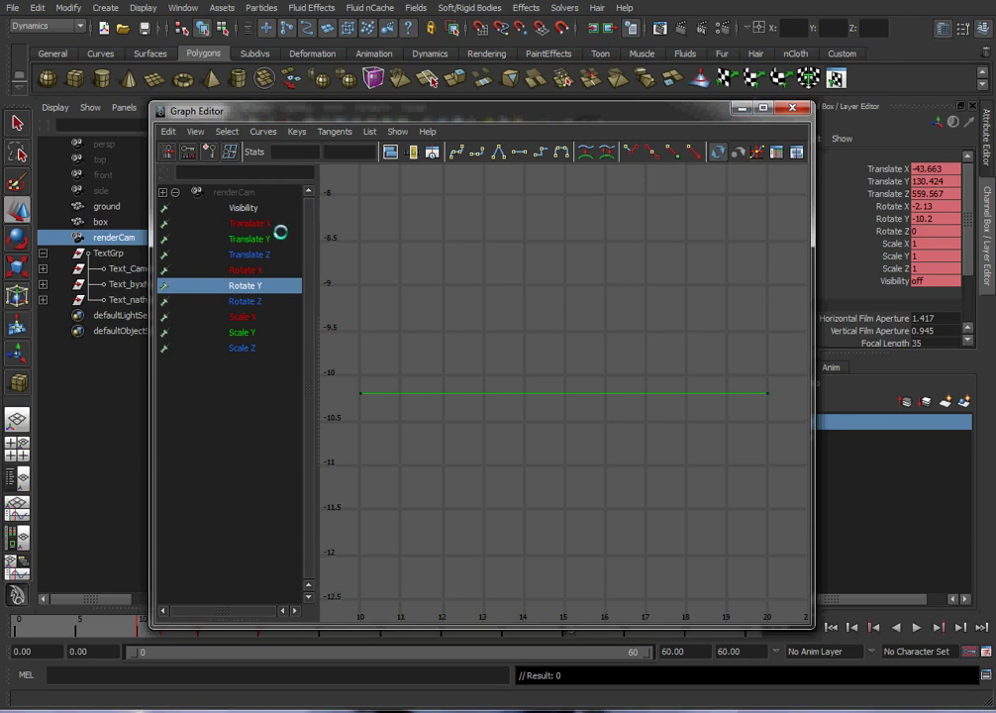
# - Key renderCam at frame 30 and raise its frame 20 Translate Y key to about 132.8
pyautogui.click(253, 240)
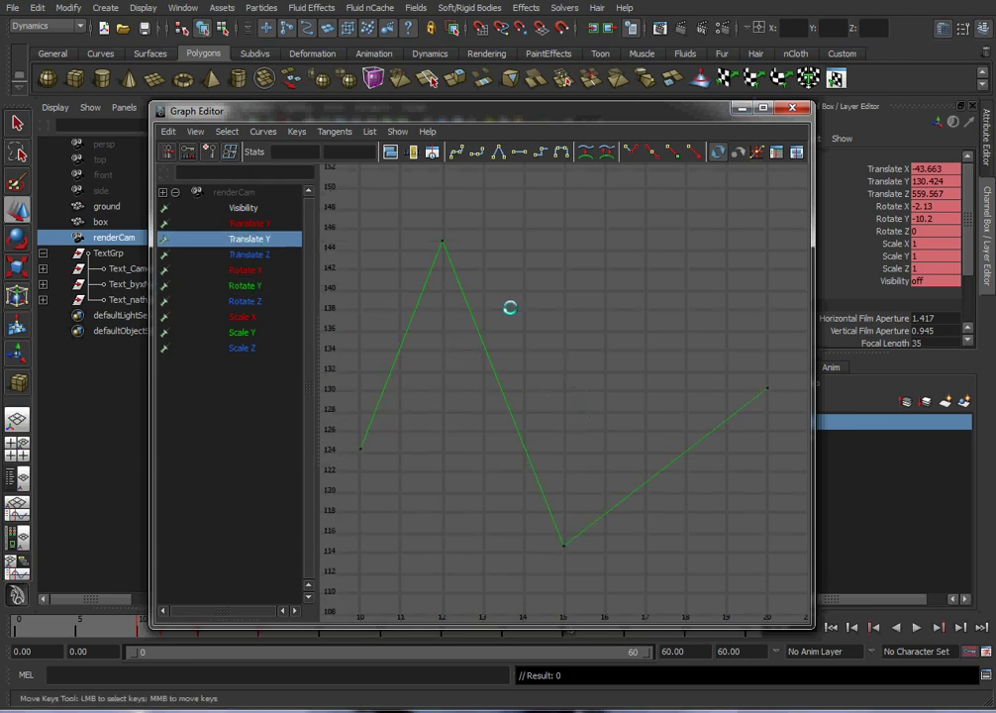
pyautogui.moveTo(525, 116); pyautogui.dragTo(489, 44)
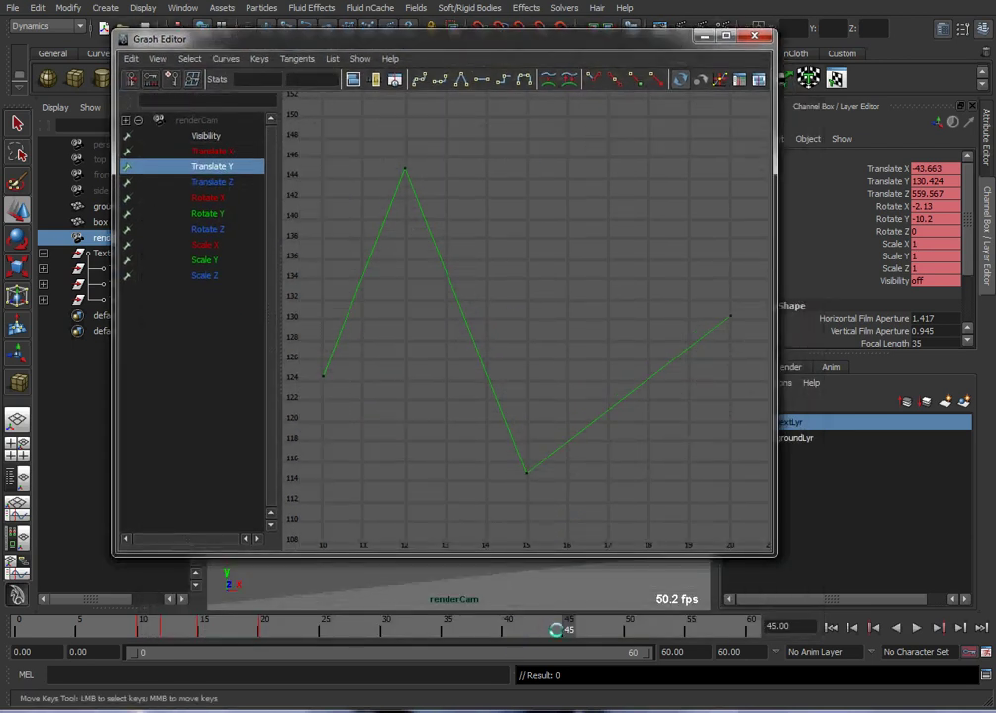
pyautogui.moveTo(557, 630)
pyautogui.mouseDown()
pyautogui.moveTo(326, 636)
pyautogui.moveTo(385, 636)
pyautogui.mouseUp()
pyautogui.press('s')
pyautogui.moveTo(509, 279); pyautogui.dragTo(540, 313)
pyautogui.moveTo(545, 347); pyautogui.dragTo(541, 325, button='middle')
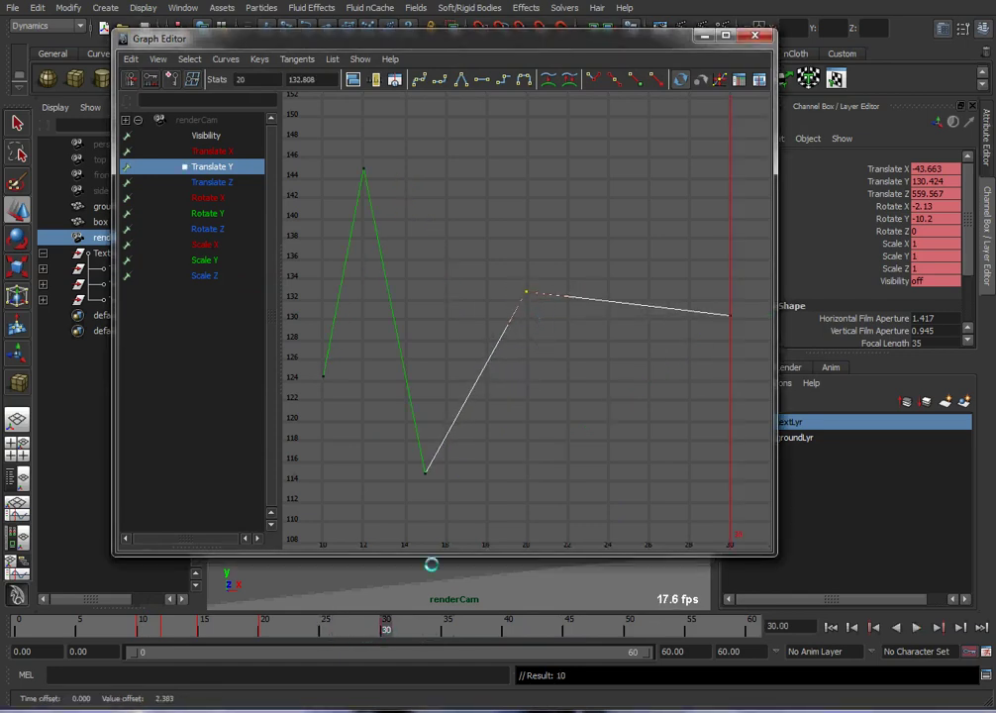
# - Key renderCam at frame 25 and lower its Translate Y key there to about 129.1
pyautogui.moveTo(376, 624); pyautogui.dragTo(329, 625)
pyautogui.press('s')
pyautogui.moveTo(609, 260); pyautogui.dragTo(646, 337)
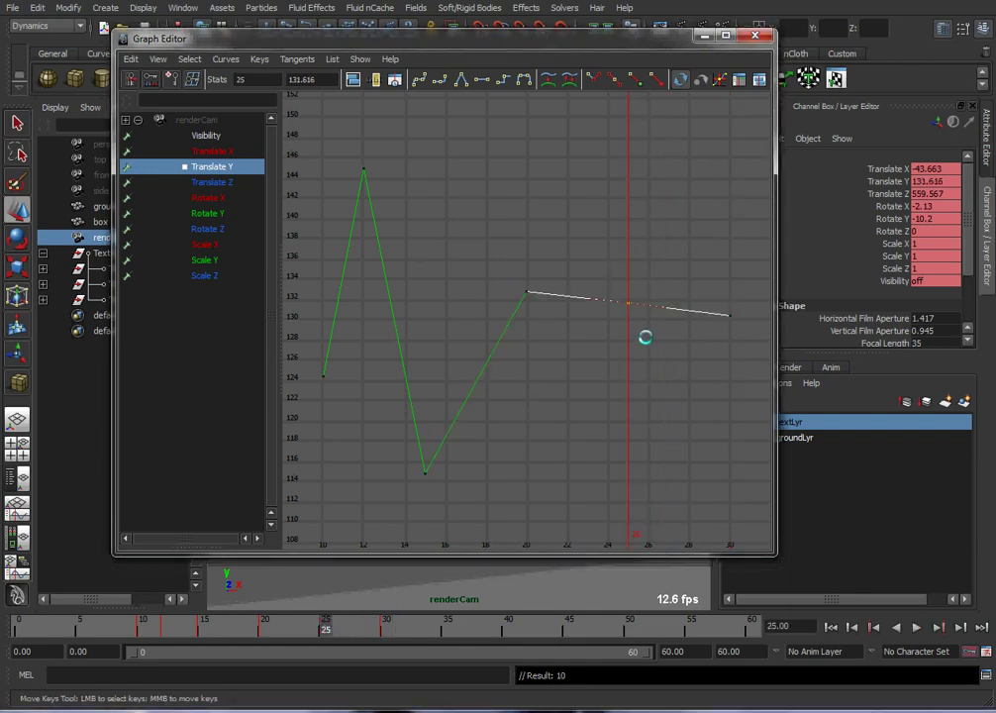
pyautogui.moveTo(594, 269); pyautogui.dragTo(593, 274, button='middle')
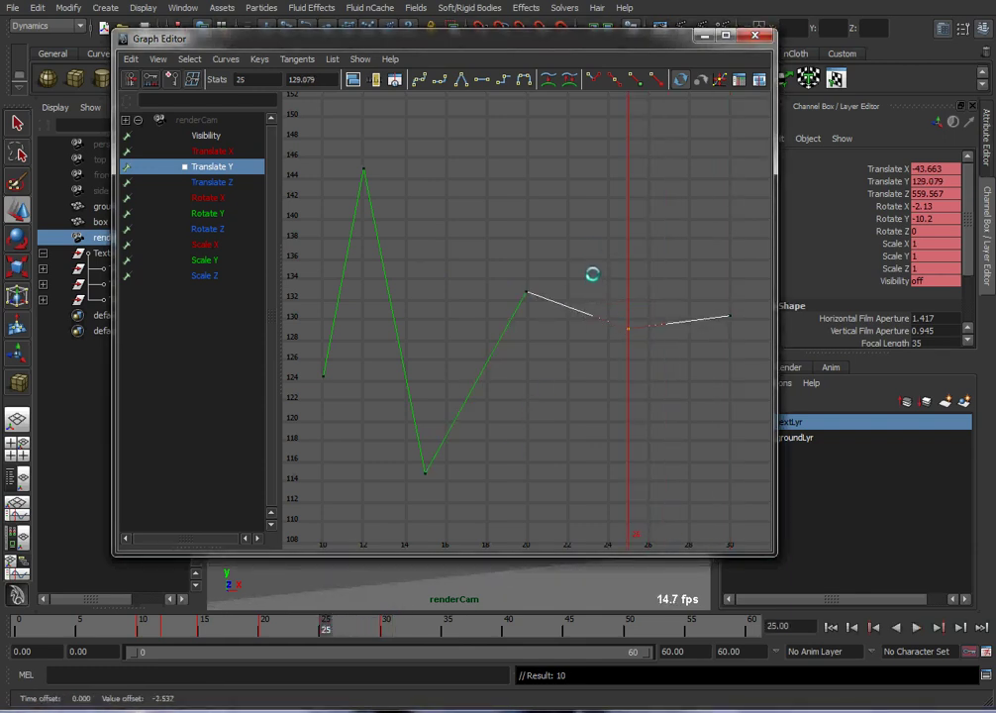
pyautogui.click(535, 403)
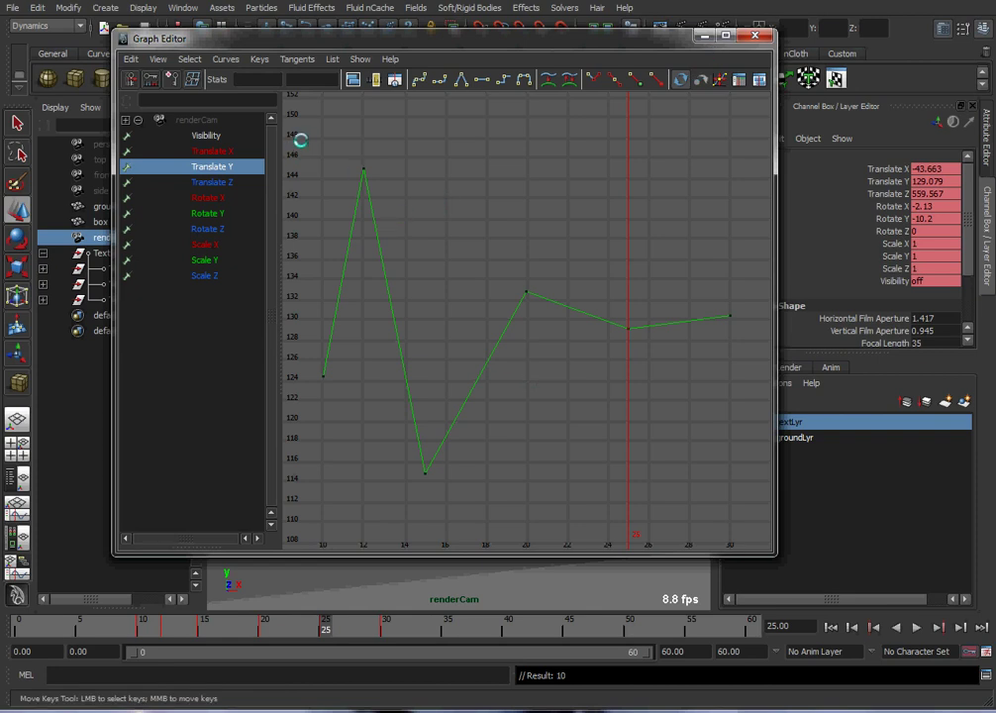
# - Give all of renderCam's Translate Y keys smooth tangents and flatten the tangent of the frame 30 key
pyautogui.moveTo(301, 153); pyautogui.dragTo(738, 504)
pyautogui.click(448, 76)
pyautogui.click(444, 309)
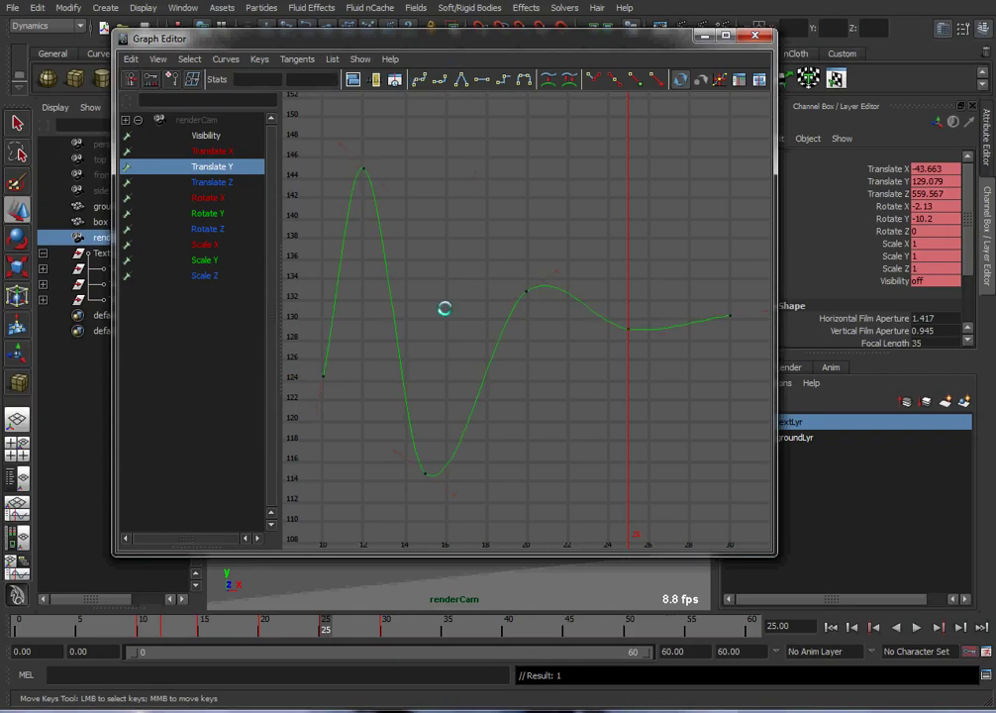
pyautogui.moveTo(663, 282); pyautogui.dragTo(745, 333)
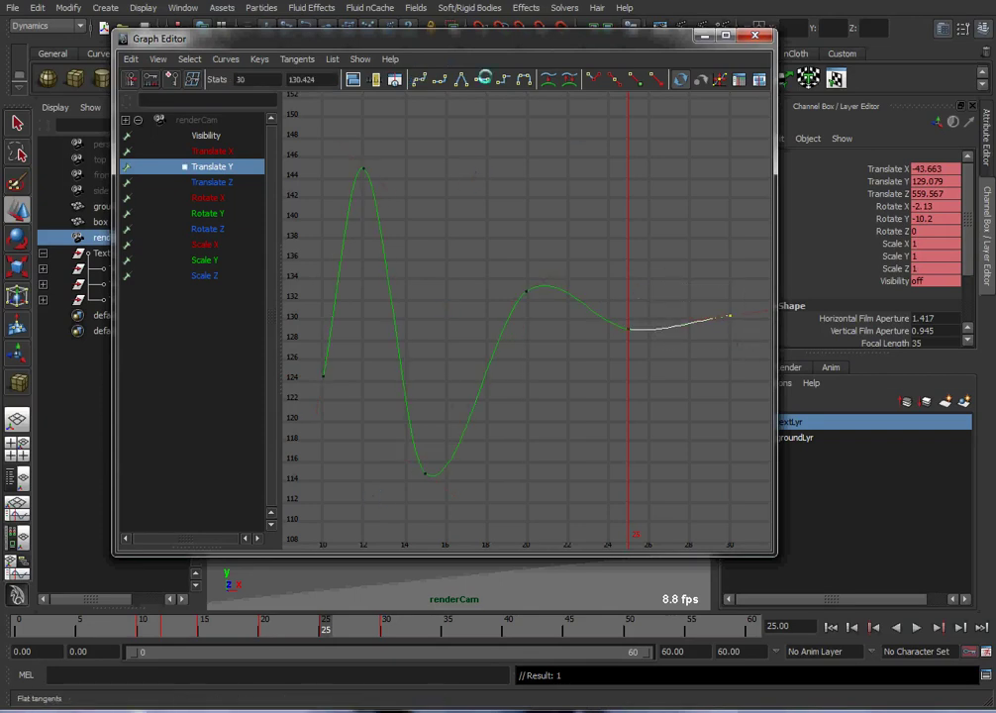
pyautogui.click(524, 79)
pyautogui.click(542, 217)
# - Play the animation through renderCam to check the smoothed shake, and stop it after the impact
pyautogui.click(702, 36)
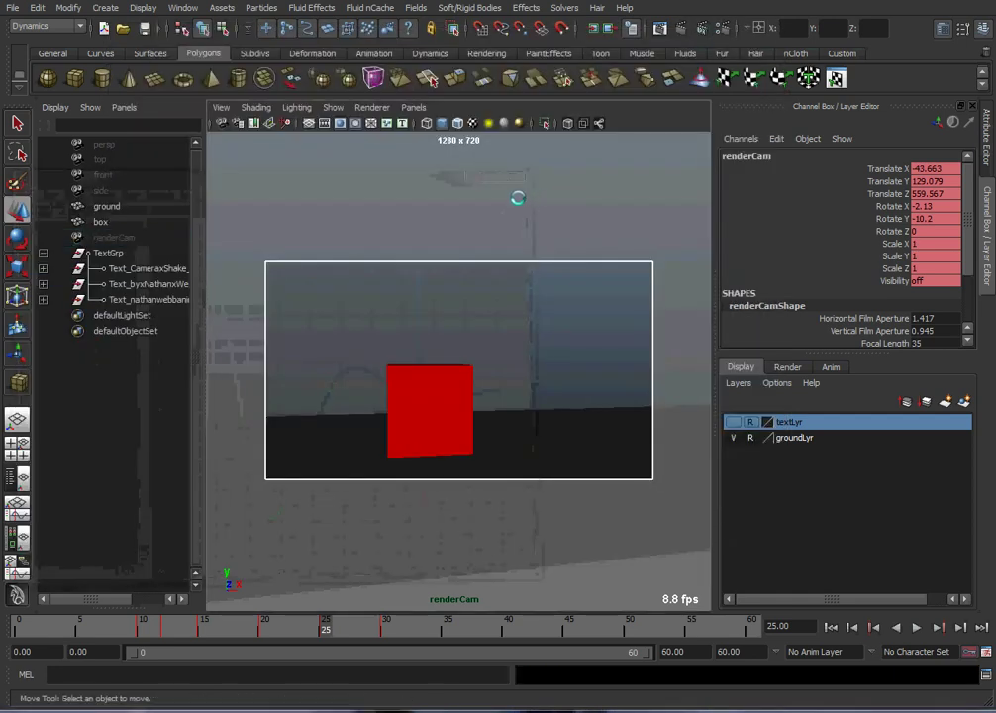
pyautogui.click(517, 198)
pyautogui.click(916, 627)
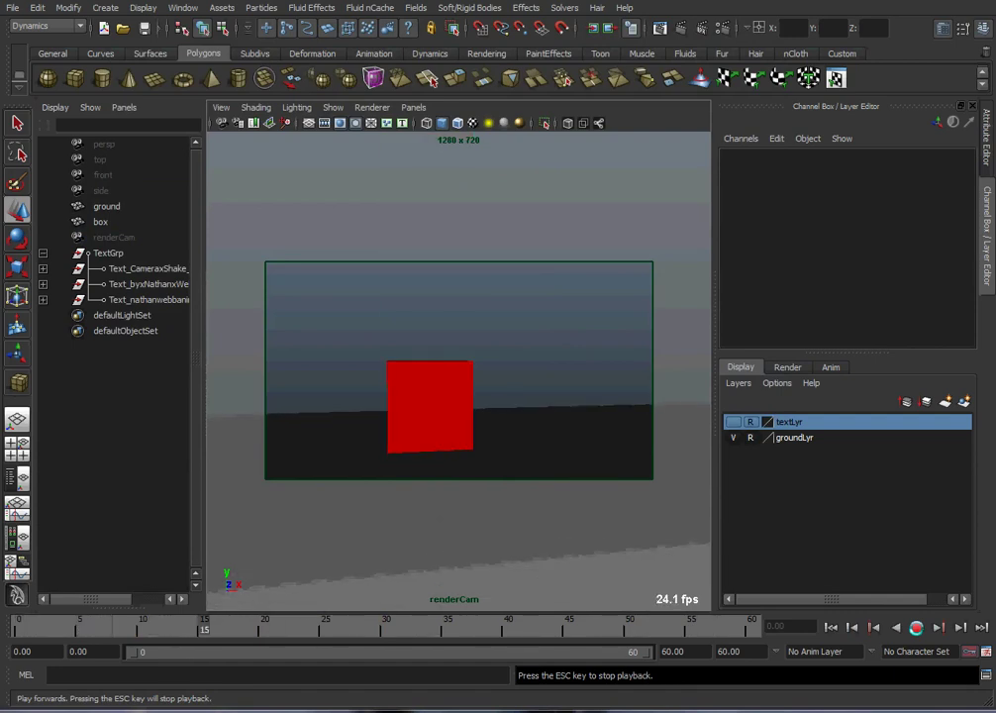
pyautogui.press('Escape')
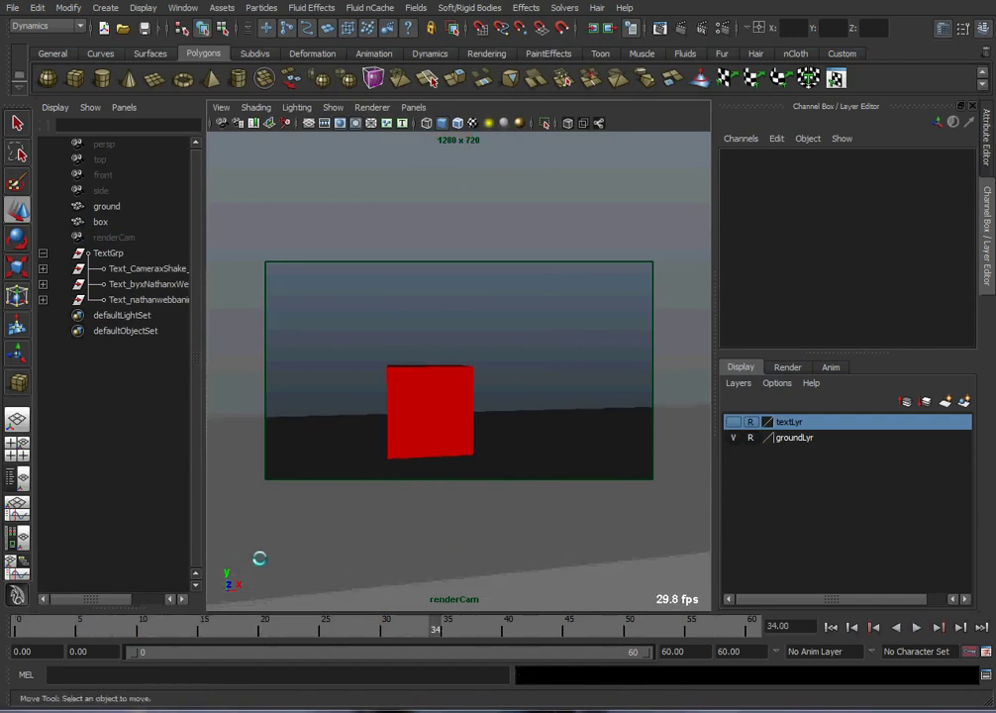
# - Retime renderCam's first two shake keys on Translate Y, moving frame 12 to 11 and frame 15 to 14
pyautogui.click(123, 238)
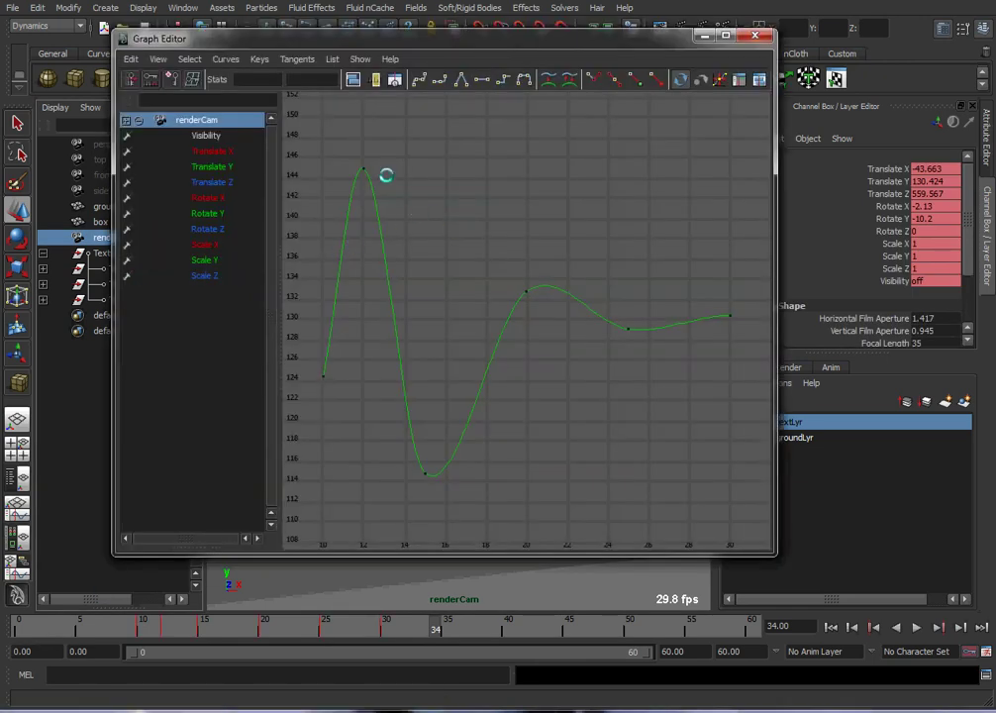
pyautogui.moveTo(328, 202); pyautogui.dragTo(331, 203)
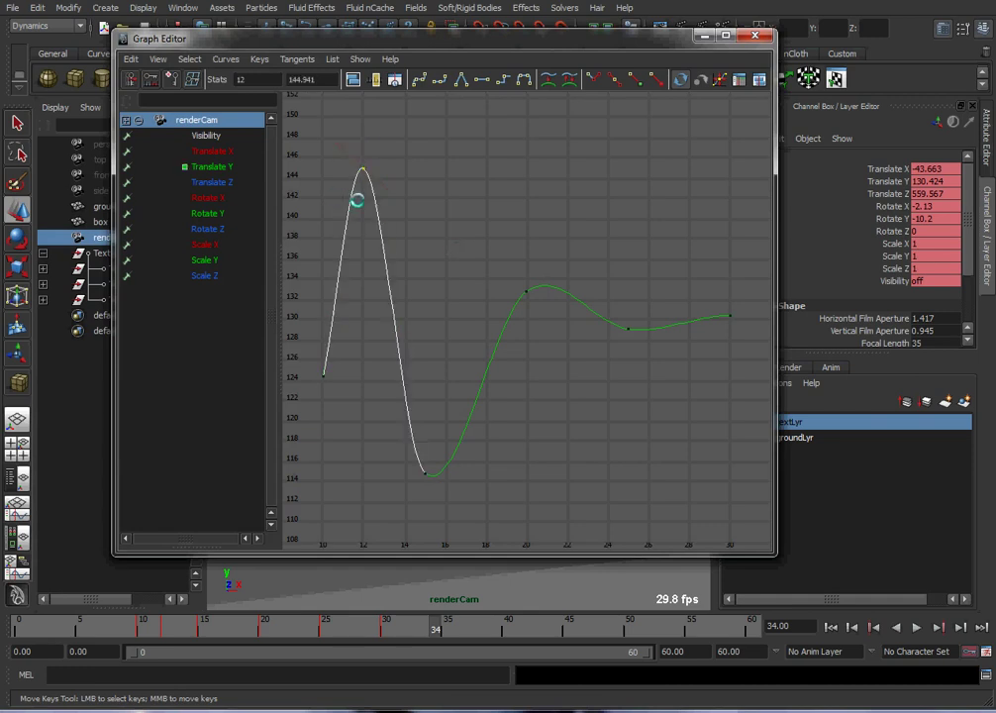
pyautogui.moveTo(405, 210); pyautogui.dragTo(399, 216, button='middle')
pyautogui.click(406, 282)
pyautogui.moveTo(452, 447); pyautogui.dragTo(381, 508)
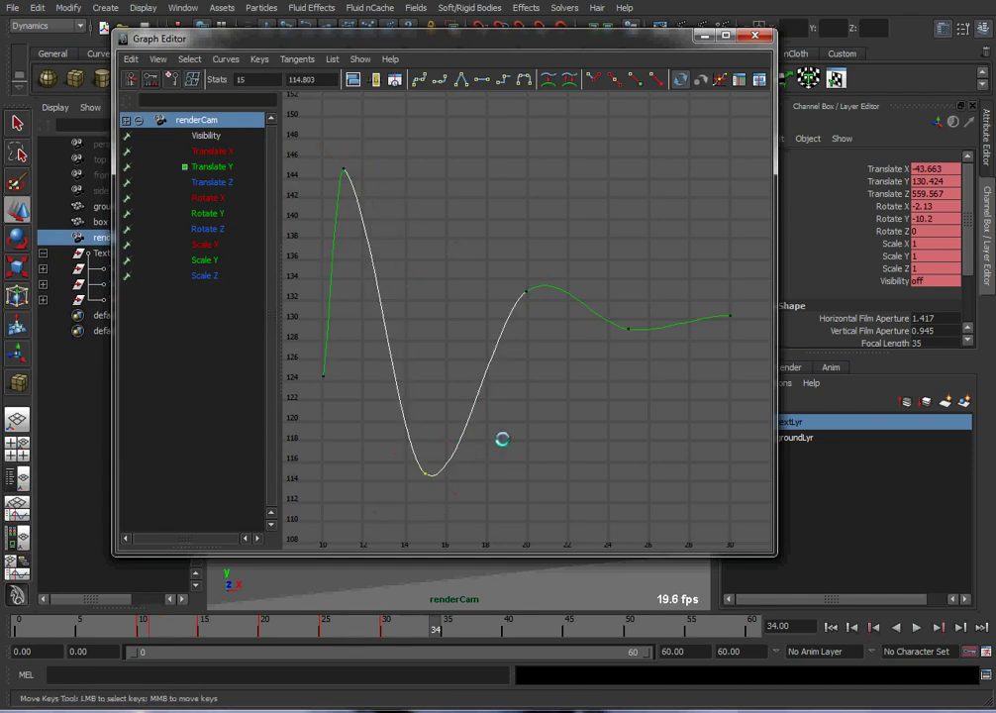
pyautogui.moveTo(500, 443); pyautogui.dragTo(479, 443, button='middle')
# - Move renderCam's Translate Y keys at frames 20, 25 and 30 to frames 17, 21 and 26
pyautogui.moveTo(470, 232); pyautogui.dragTo(546, 341)
pyautogui.moveTo(546, 341); pyautogui.dragTo(470, 338, button='middle')
pyautogui.moveTo(587, 298); pyautogui.dragTo(646, 382)
pyautogui.moveTo(647, 382); pyautogui.dragTo(559, 385, button='middle')
pyautogui.moveTo(658, 255); pyautogui.dragTo(744, 347)
pyautogui.moveTo(708, 352); pyautogui.dragTo(611, 357, button='middle')
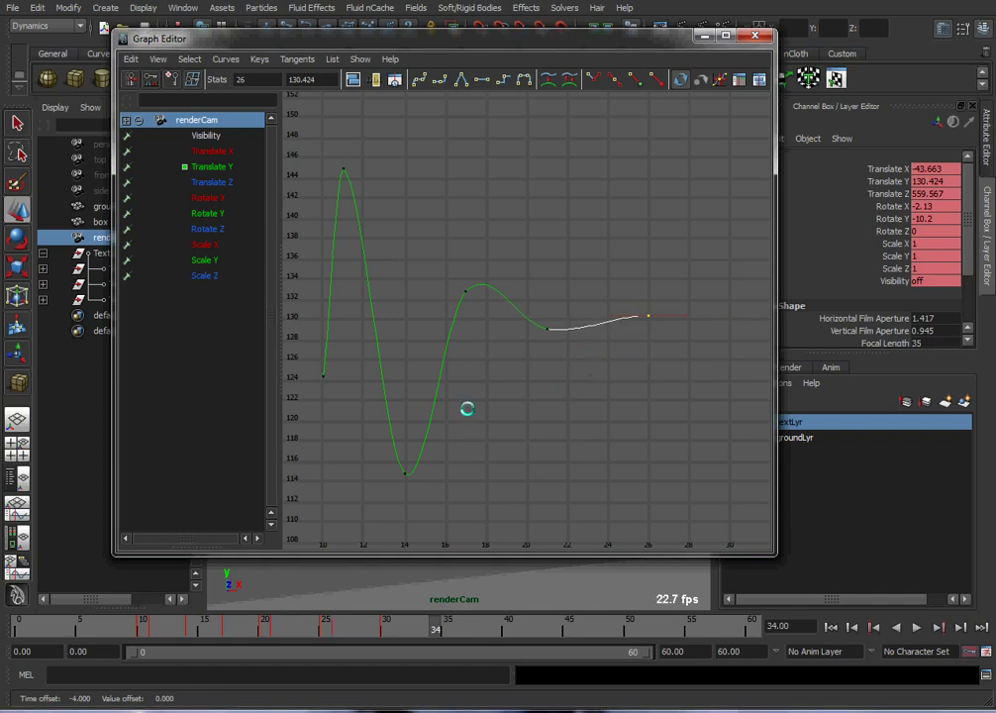
# - Play the animation from the first frame through renderCam to review the tightened shake timing
pyautogui.click(704, 36)
pyautogui.click(541, 145)
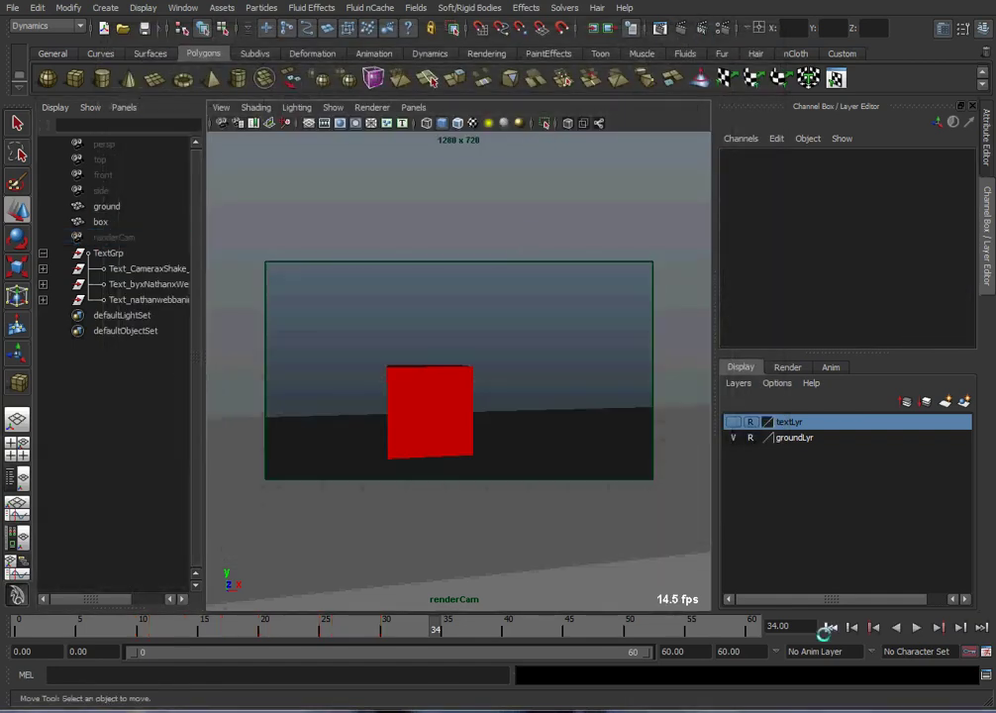
pyautogui.click(831, 627)
pyautogui.click(917, 627)
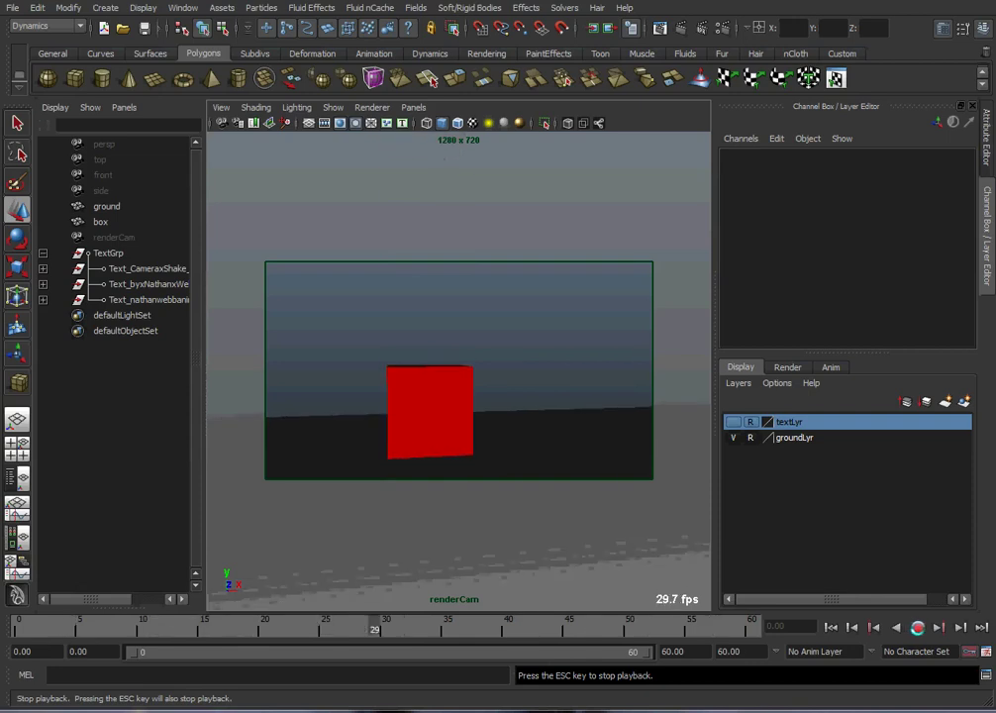
pyautogui.click(918, 627)
# - Return to frame 0 and make the textLyr display layer visible
pyautogui.click(831, 626)
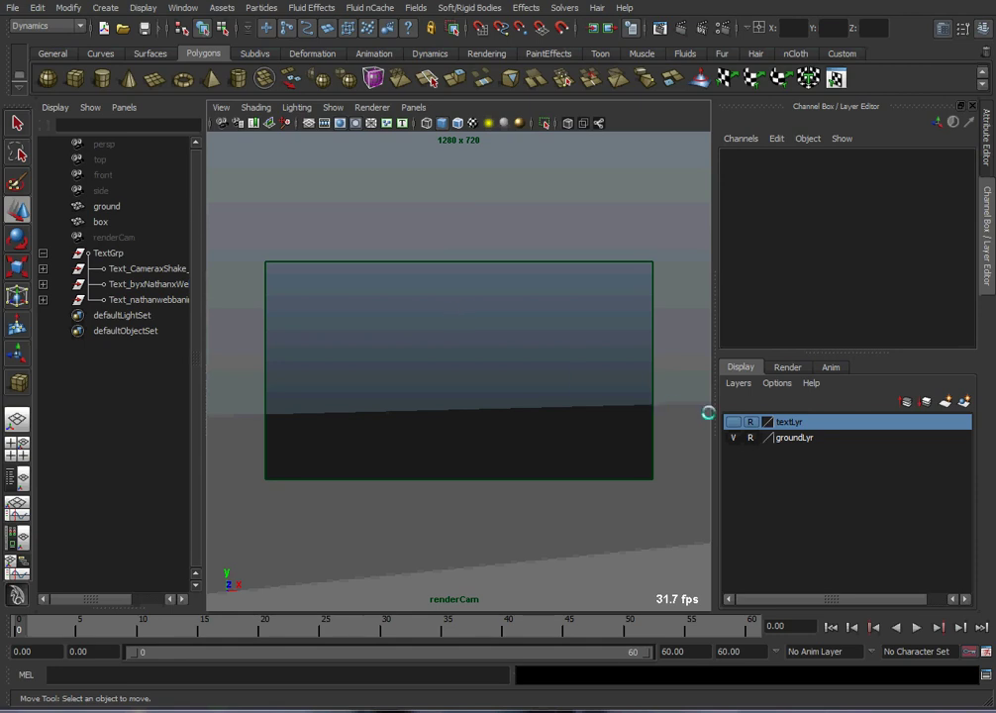
pyautogui.click(734, 422)
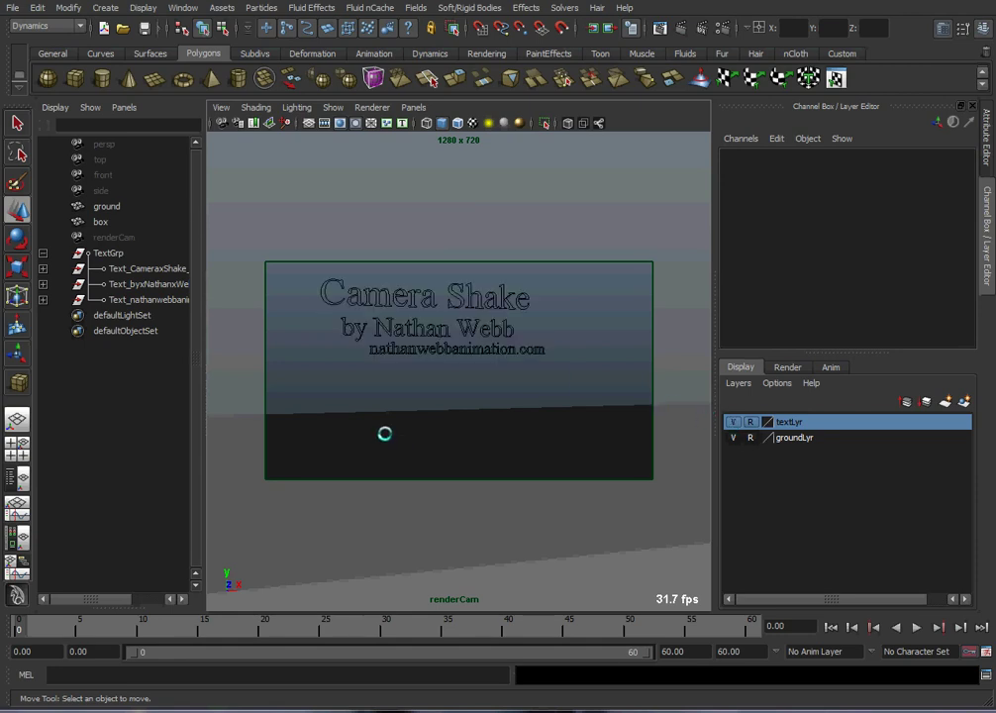